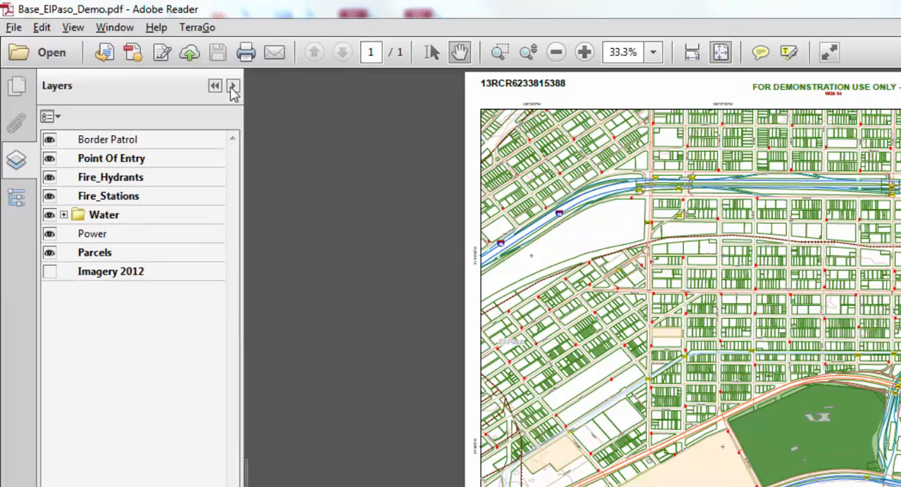
- Open the TerraGo toolbar help
click(157, 28)
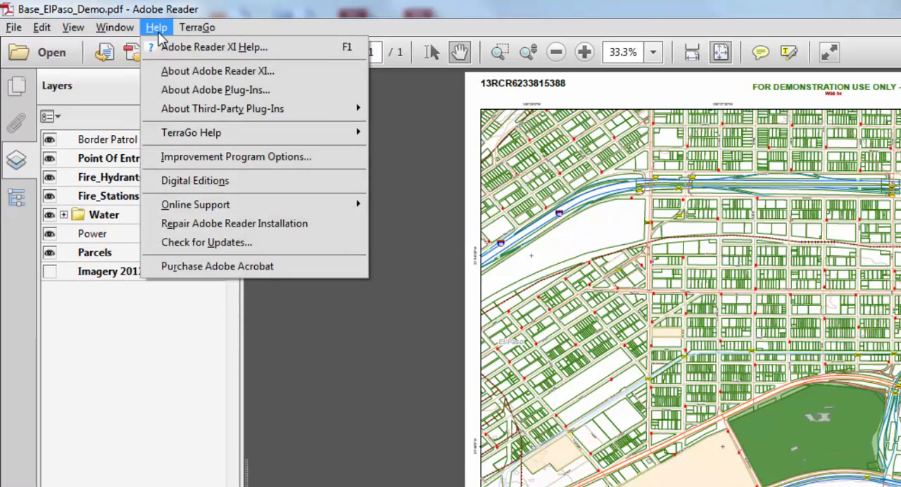
mouse_move(252, 135)
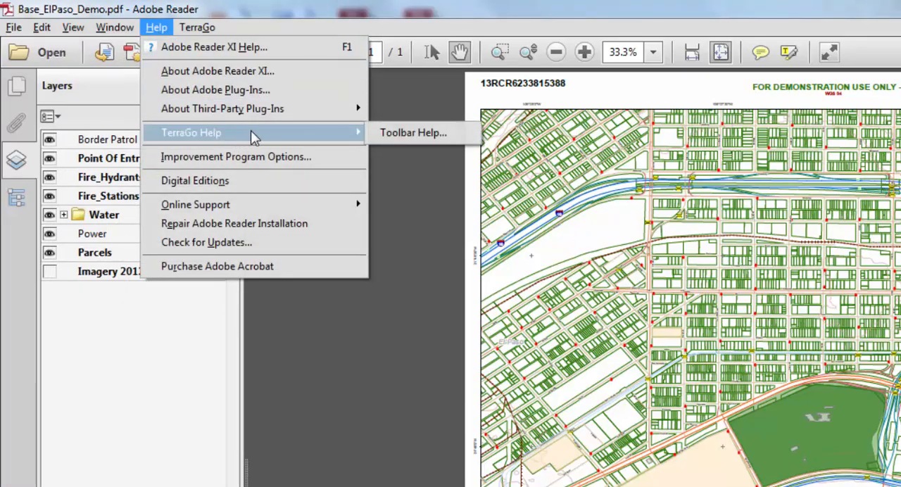
click(453, 135)
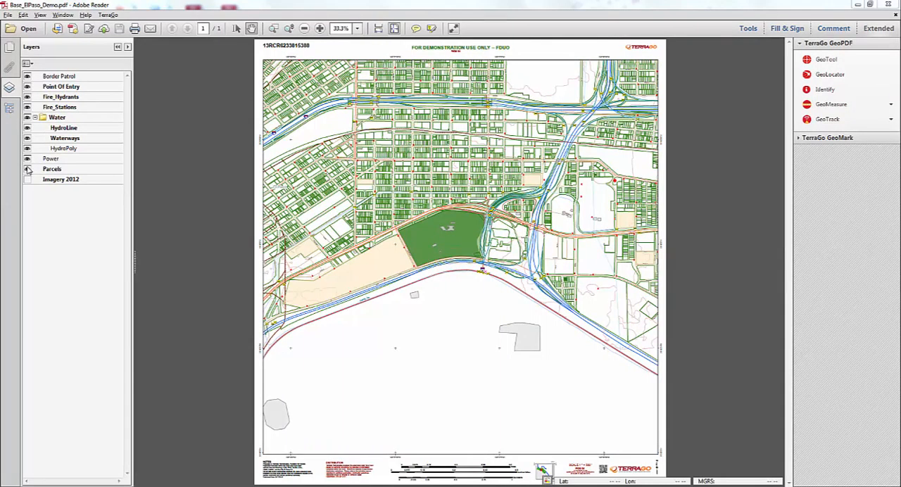
- Toggle the visibility of the Parcels layer and turn on the Imagery 2012 layer
click(27, 169)
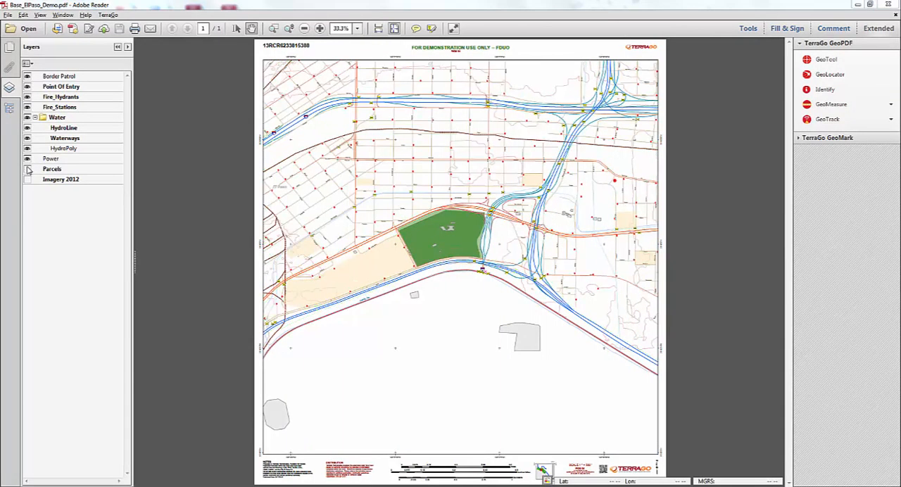
click(27, 169)
click(26, 169)
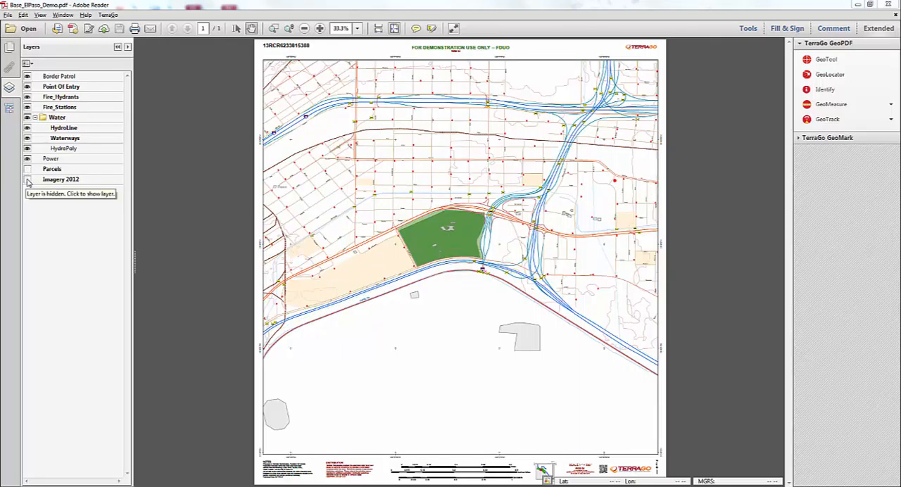
click(27, 179)
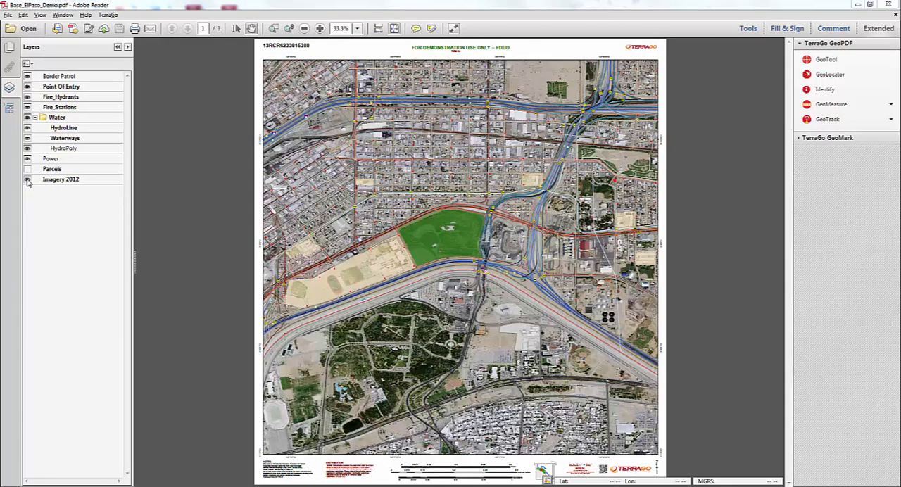
click(27, 179)
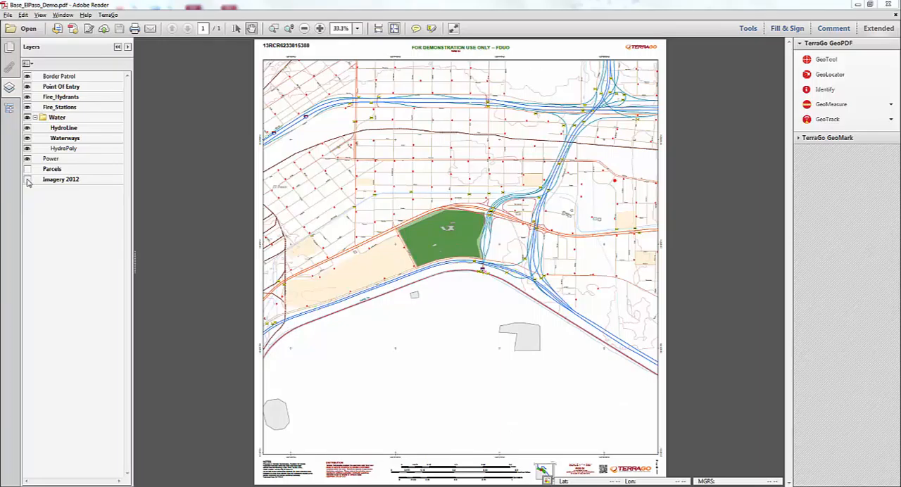
click(26, 179)
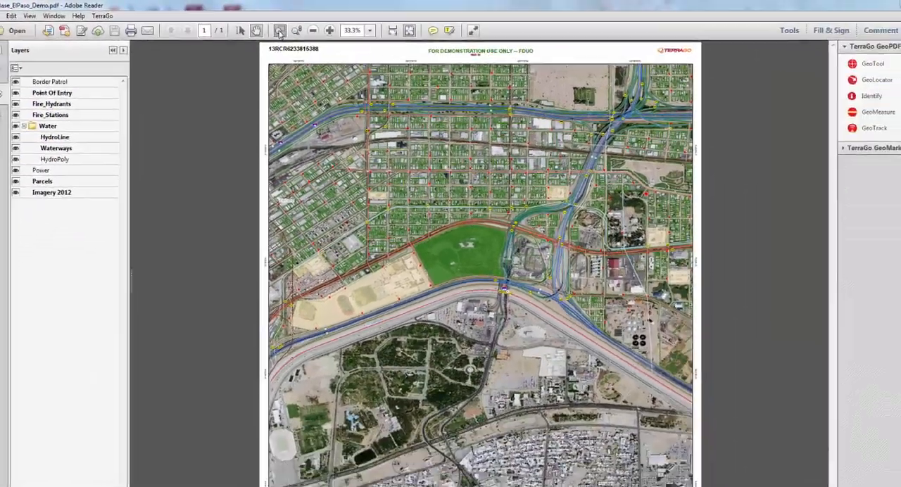
- Hide and restore the map's coordinate display, and look up the marked building east of the green park in Google Maps
click(279, 33)
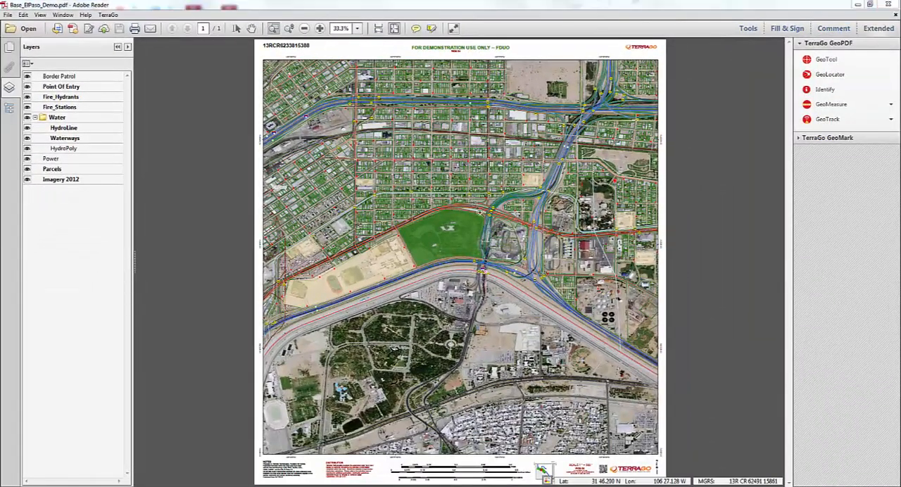
drag(494, 216, 555, 290)
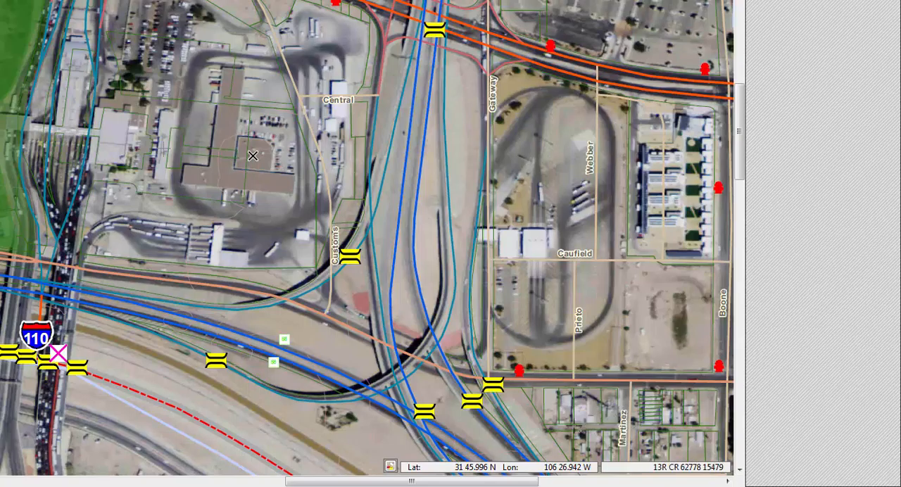
right_click(261, 155)
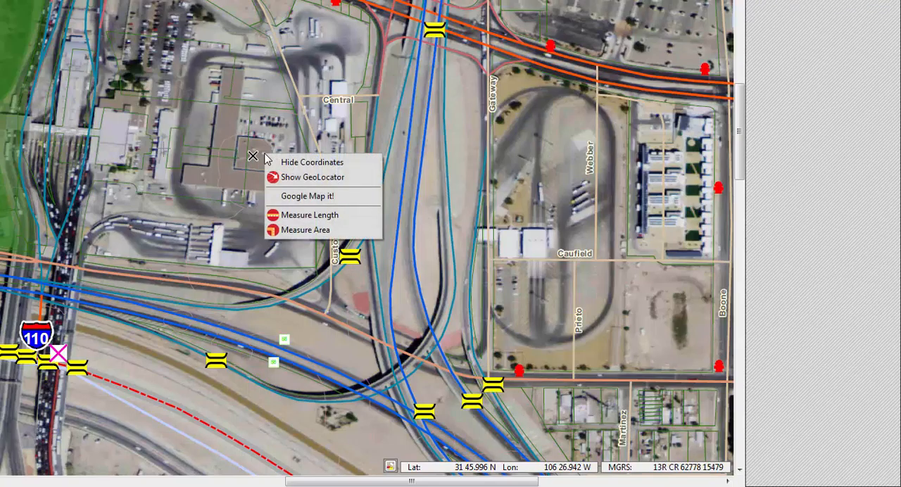
click(367, 164)
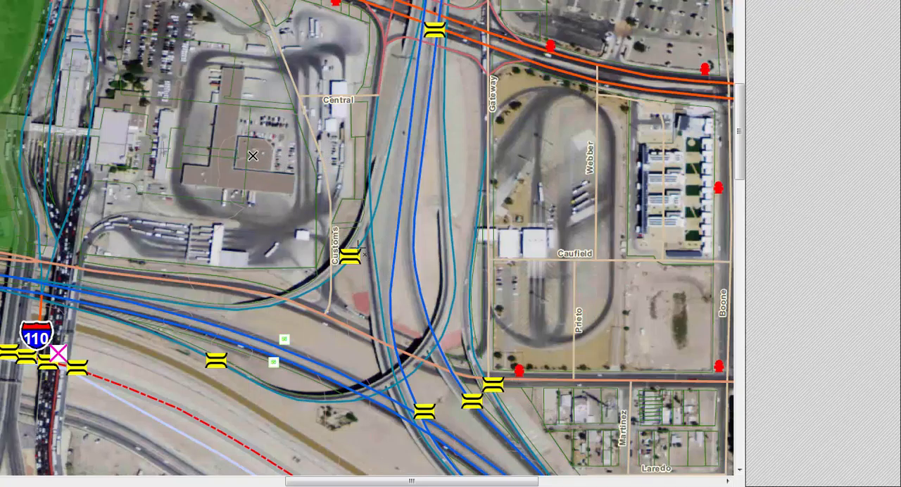
right_click(271, 161)
click(313, 171)
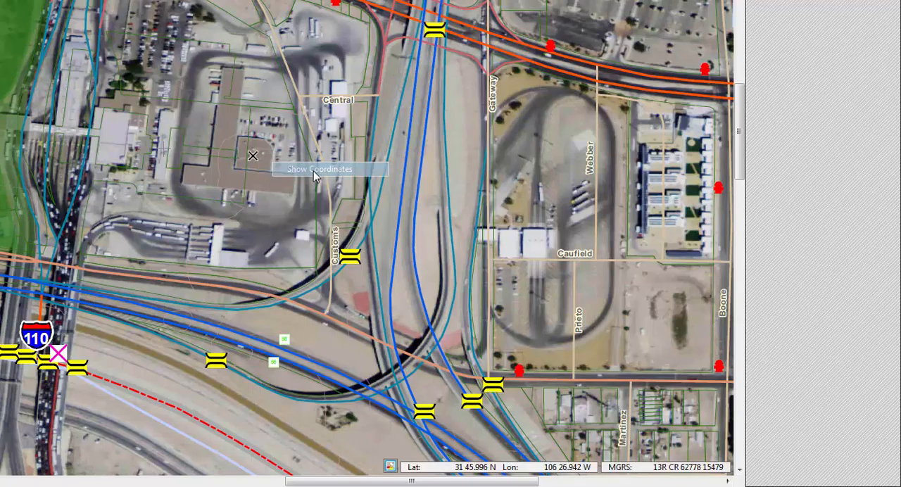
right_click(272, 155)
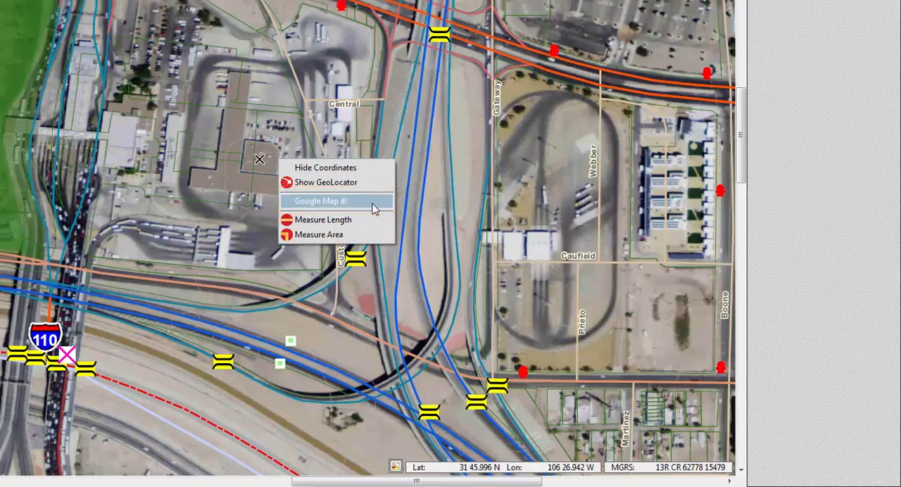
click(367, 205)
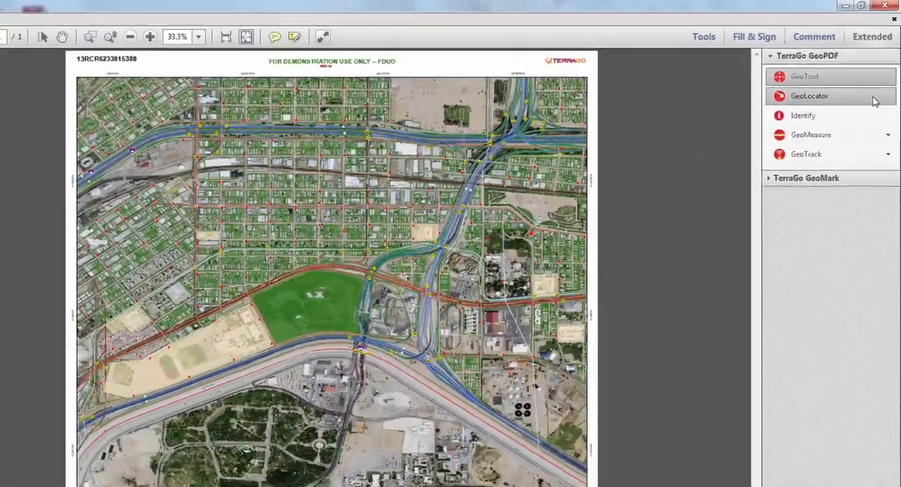
- Open the GeoLocator and set its coordinate system to a custom MGRS projection with the World Geodetic System 1984 datum
click(872, 98)
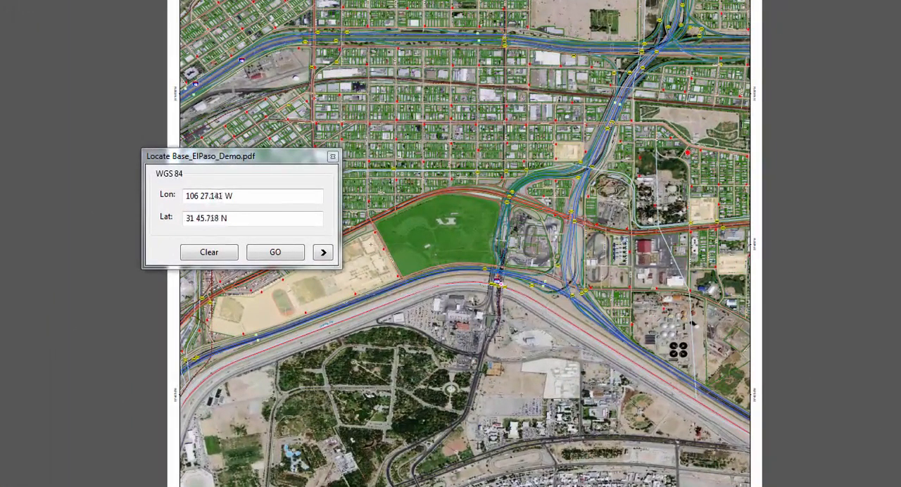
click(323, 252)
click(419, 275)
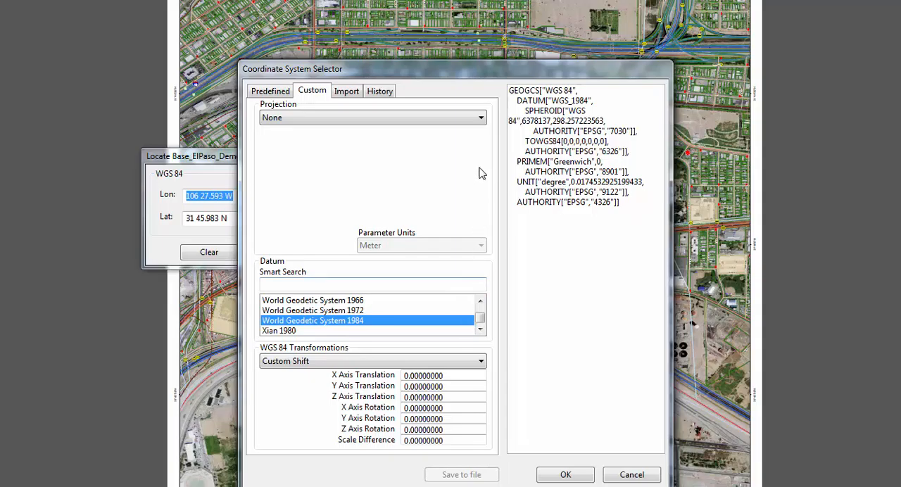
click(481, 117)
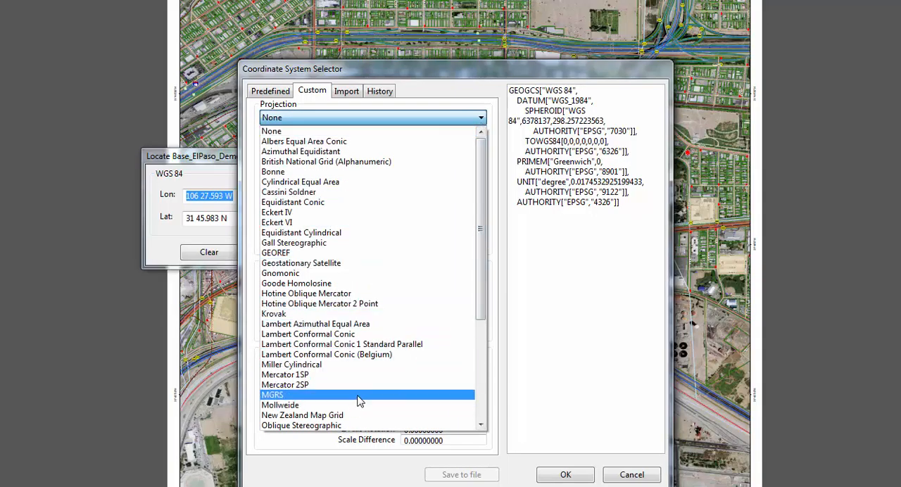
click(357, 400)
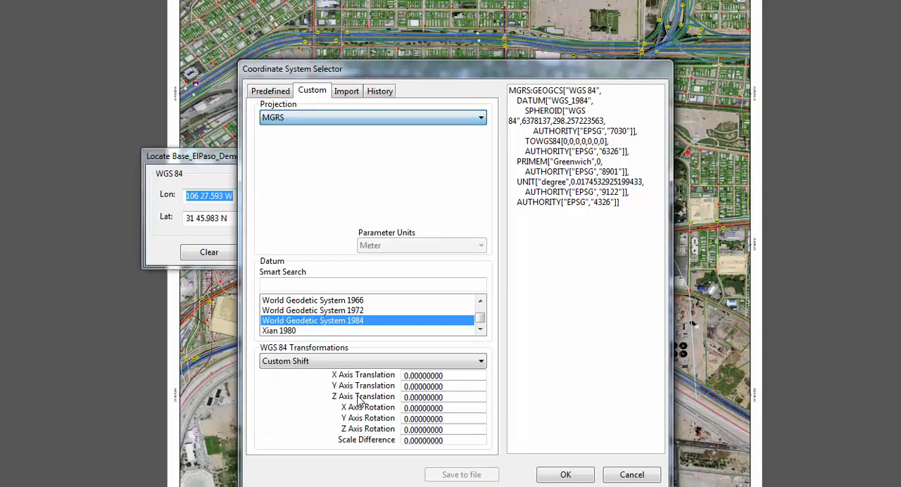
click(584, 476)
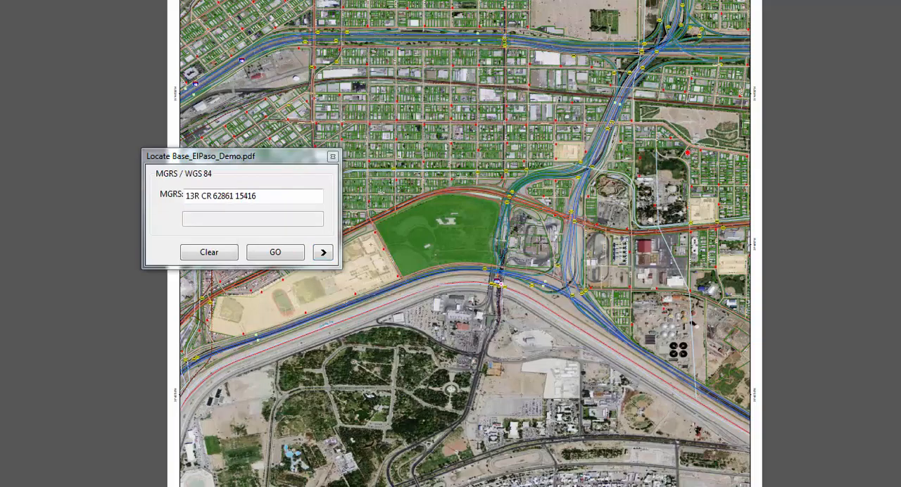
click(305, 199)
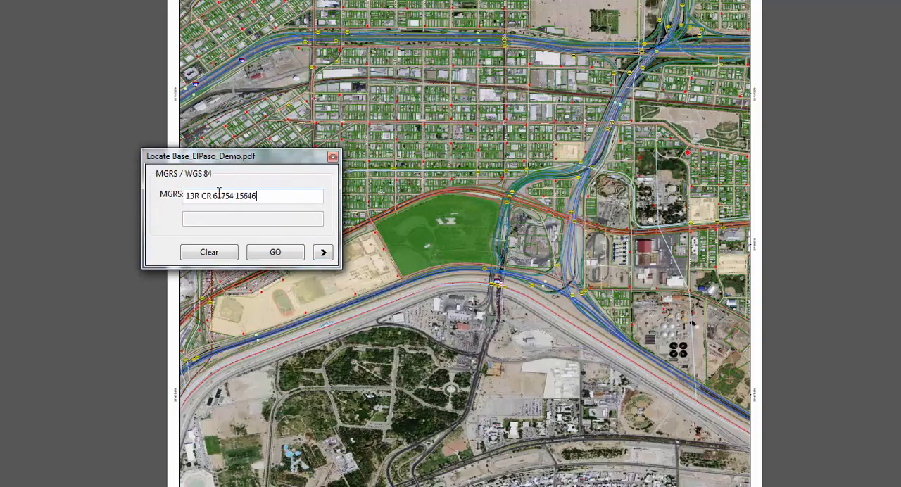
drag(219, 193, 172, 187)
key(BackSpace)
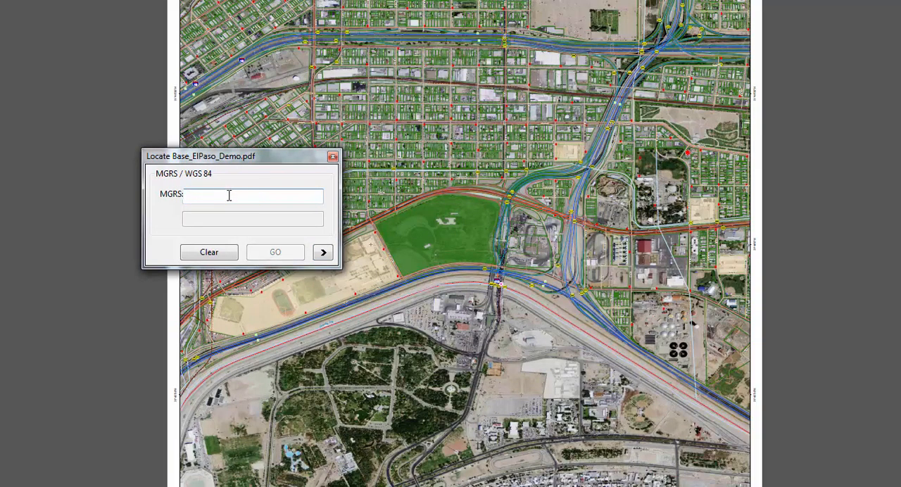
key(ctrl+v)
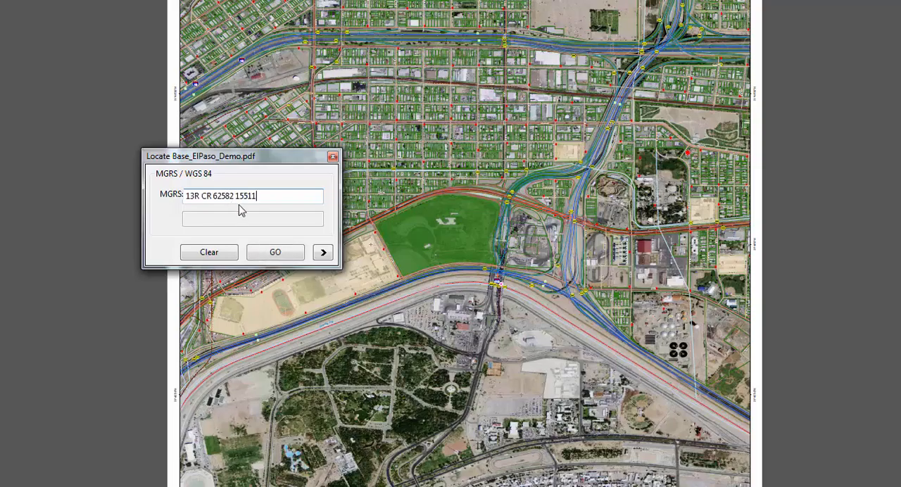
click(275, 253)
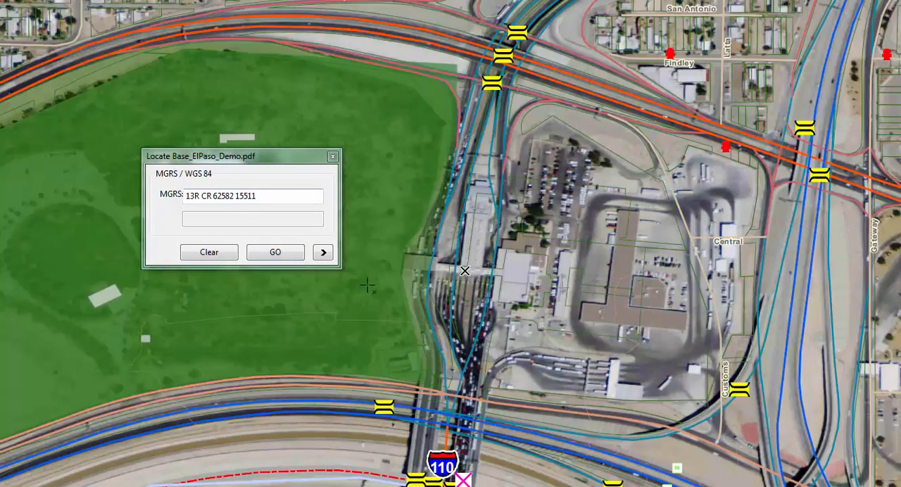
right_click(475, 270)
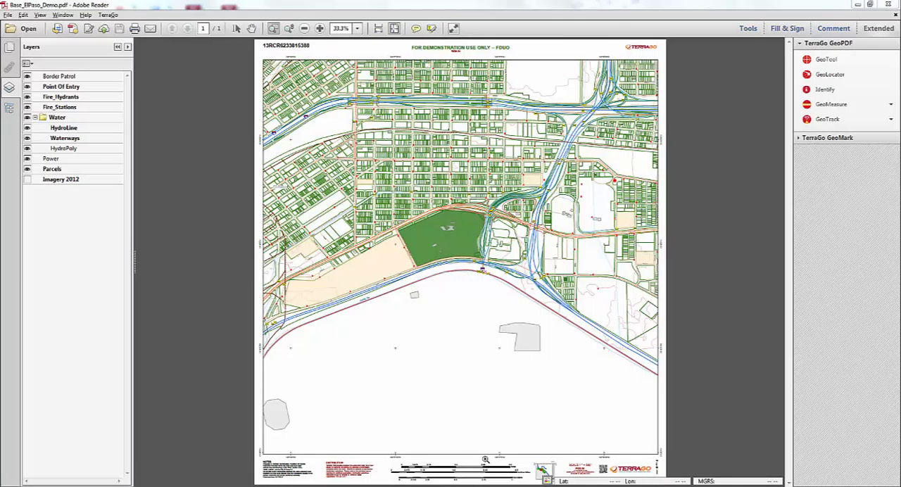
- Start the Identify tool, move and enlarge its window beside the map, and collapse the Parcels field list
drag(483, 148, 575, 224)
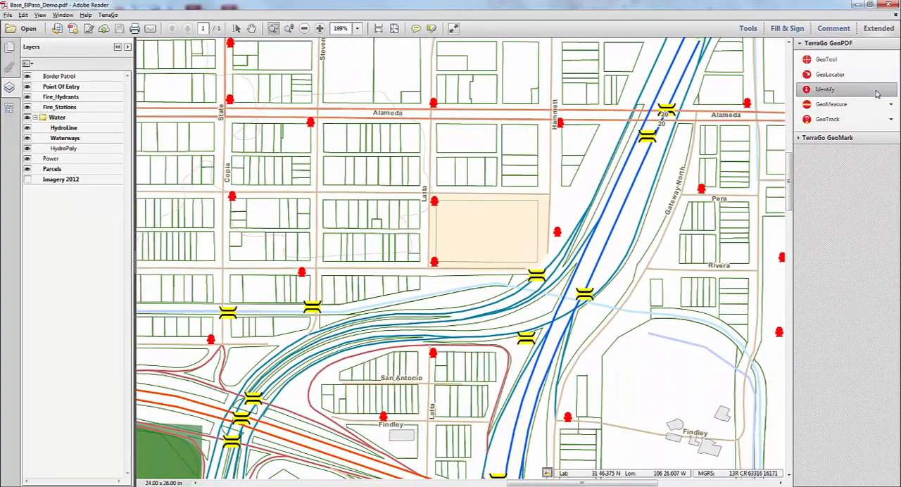
click(876, 93)
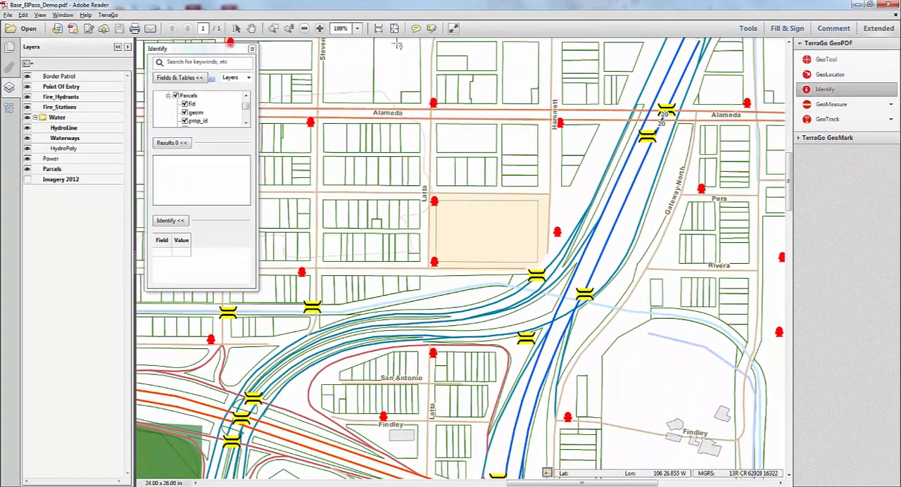
mouse_move(222, 43)
mouse_down()
mouse_move(205, 48)
mouse_move(212, 48)
mouse_up()
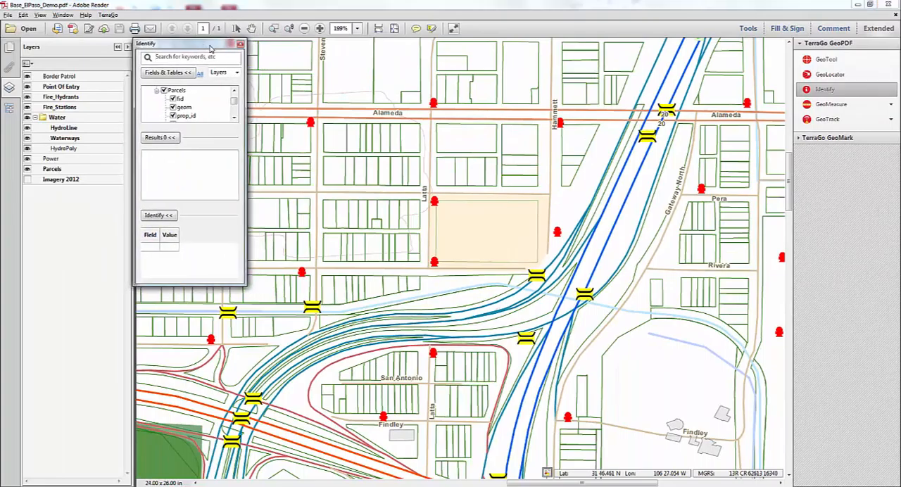
drag(242, 283, 337, 480)
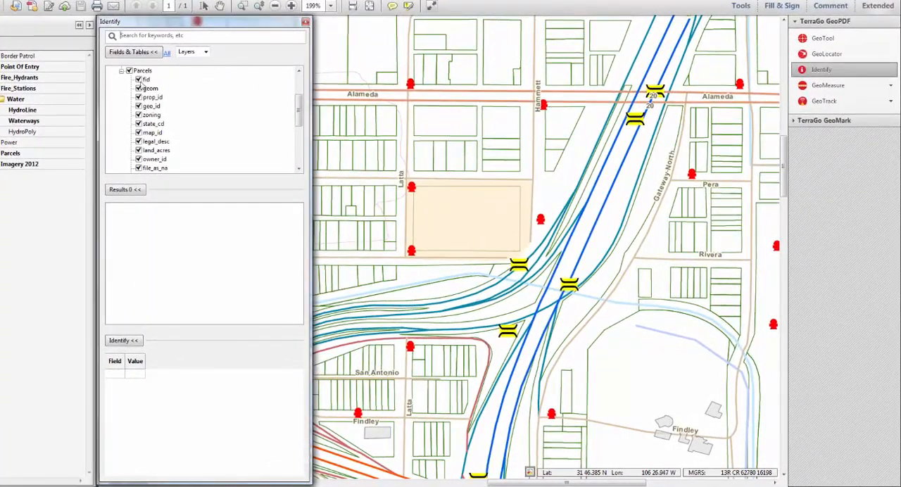
click(121, 71)
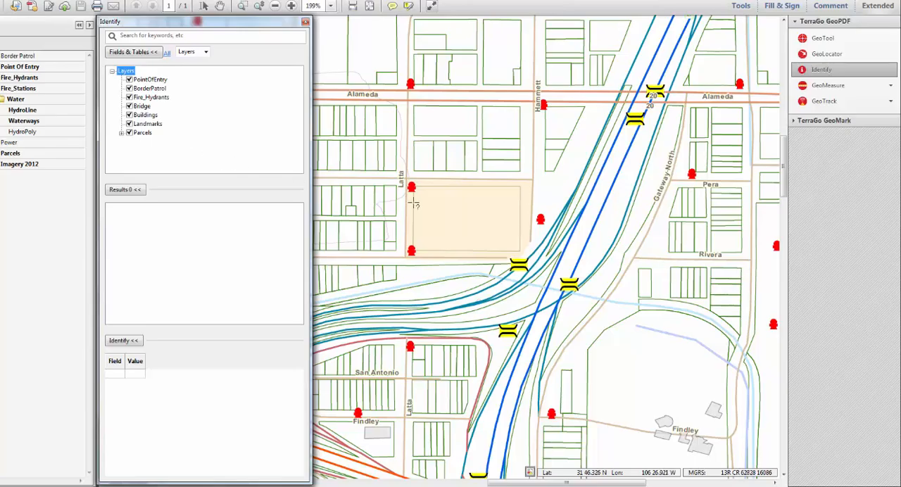
- Identify the two large parcels just south of Alameda between Latta and Hammett, and the fire hydrant at Alameda and Latta
click(446, 121)
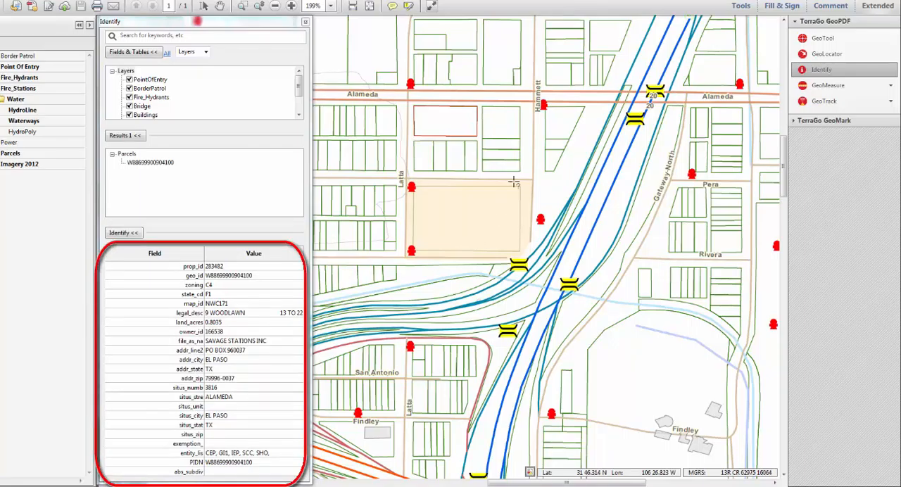
click(498, 119)
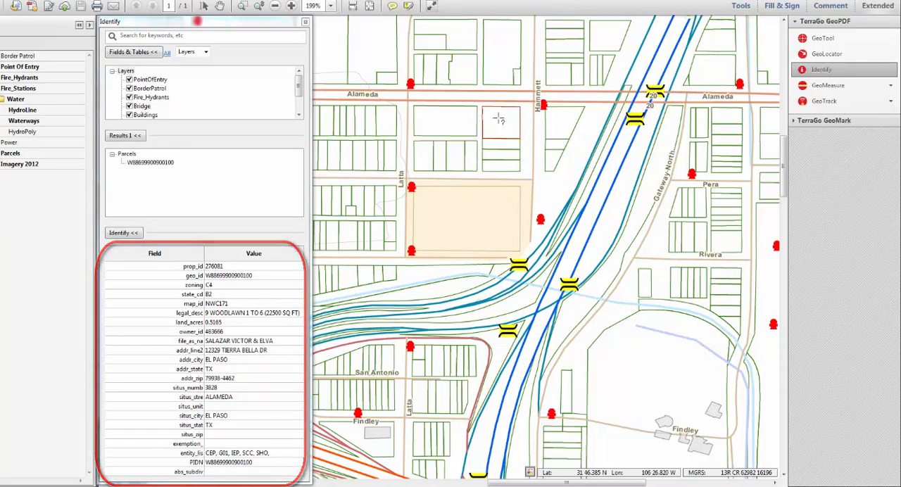
click(411, 84)
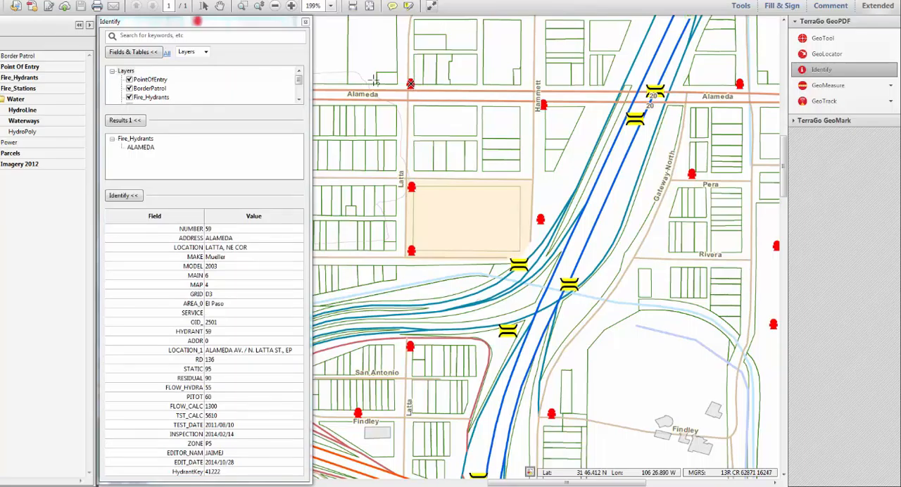
- Search the map's feature attributes for the keyword LATTA
click(206, 37)
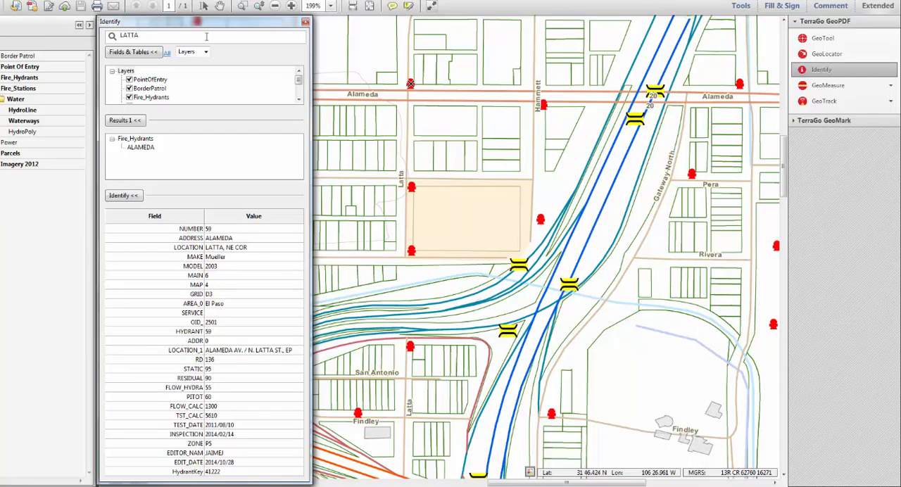
key(Return)
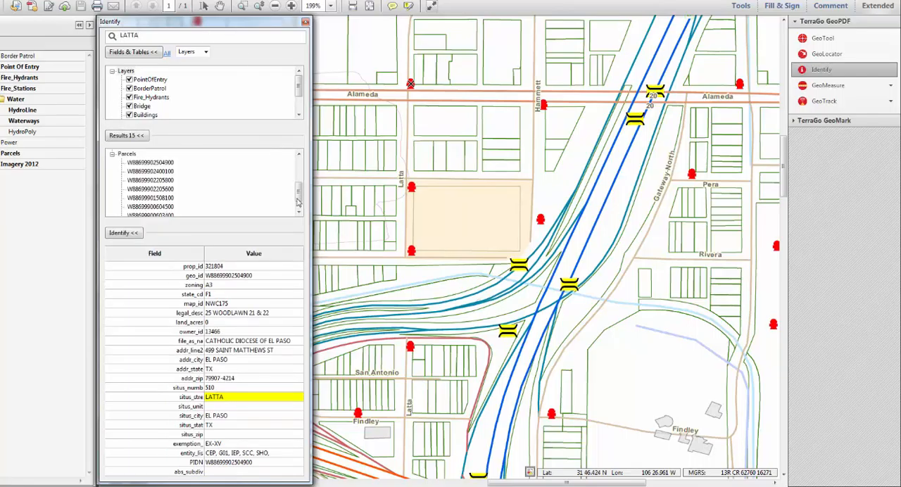
- Examine the attributes of the LATTA fire hydrants found at Pera, Rivera and San Antonio, one search result after another
drag(299, 197, 301, 170)
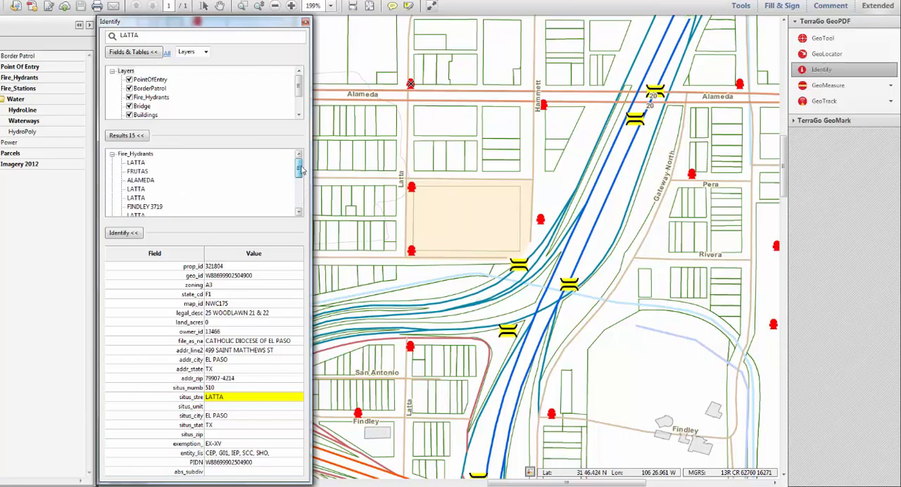
click(138, 163)
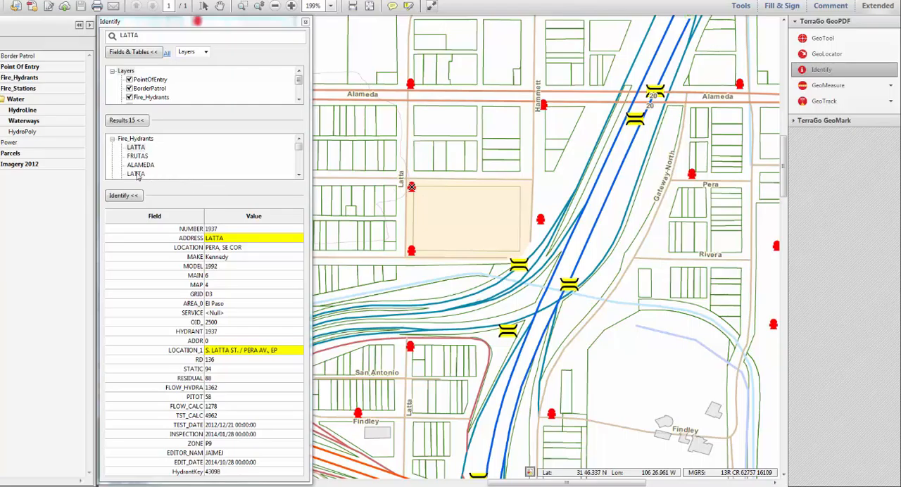
click(139, 174)
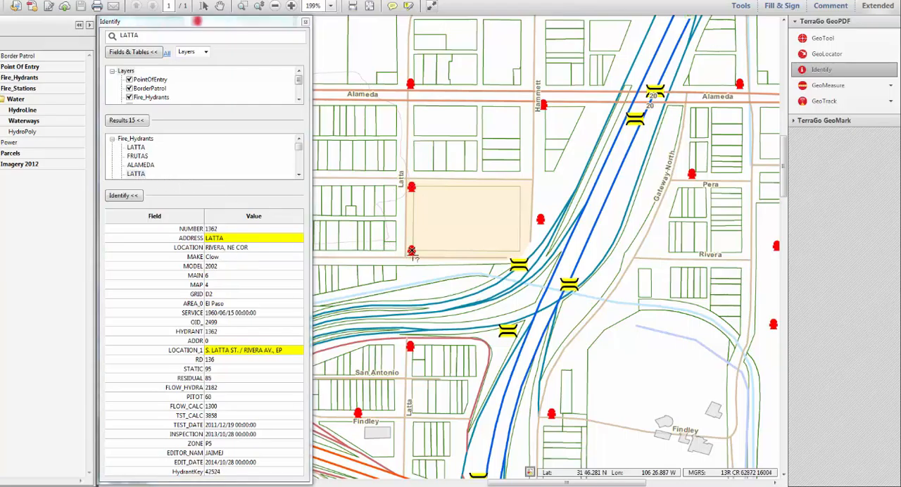
click(299, 175)
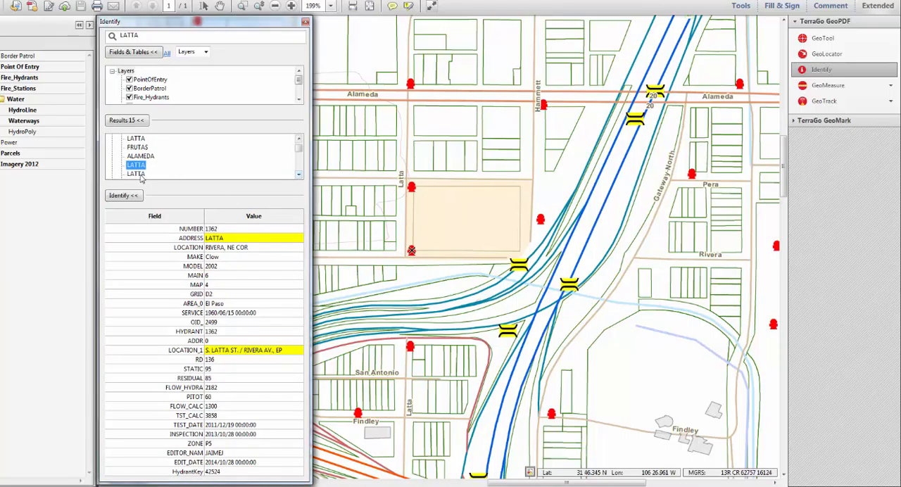
click(138, 175)
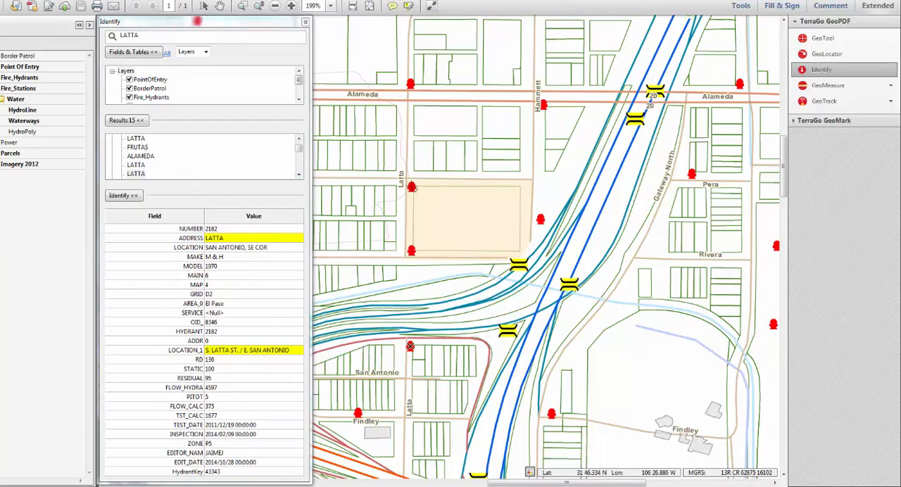
- Identify the fire hydrant at Latta and Pera and set its INSPECTION date to 2016/02/18
click(412, 187)
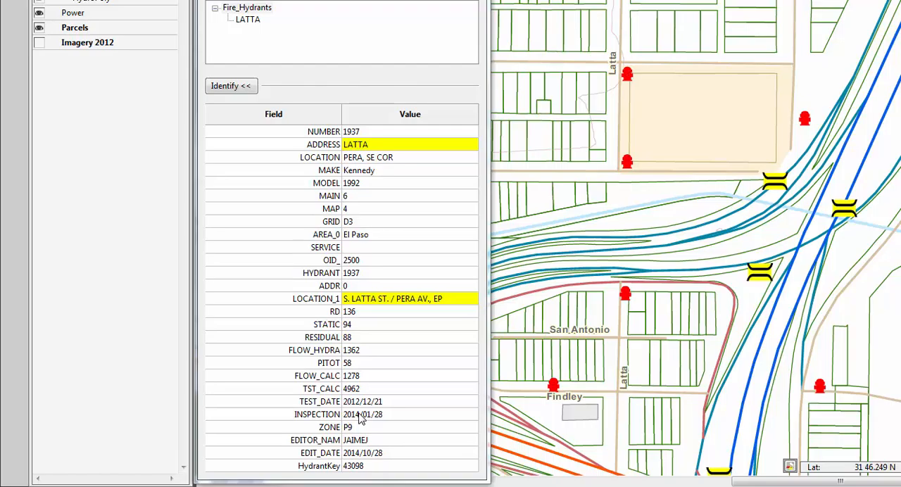
click(361, 414)
double_click(360, 414)
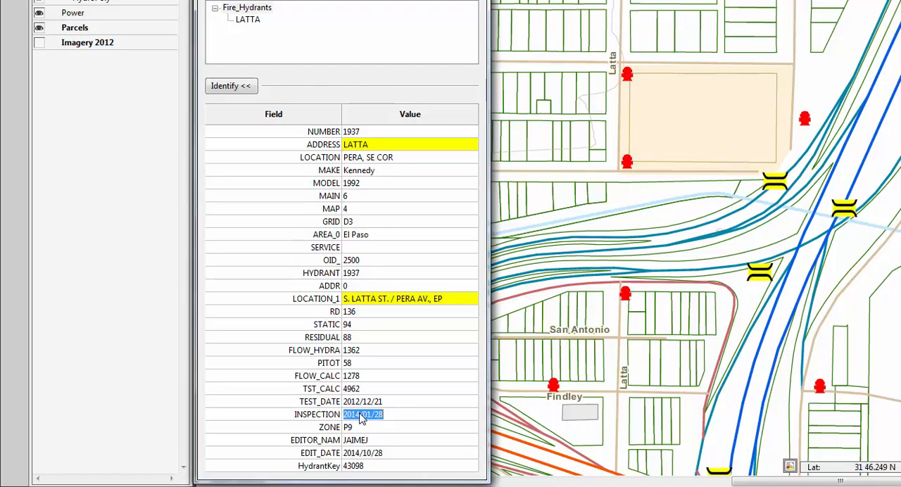
click(360, 415)
key(BackSpace)
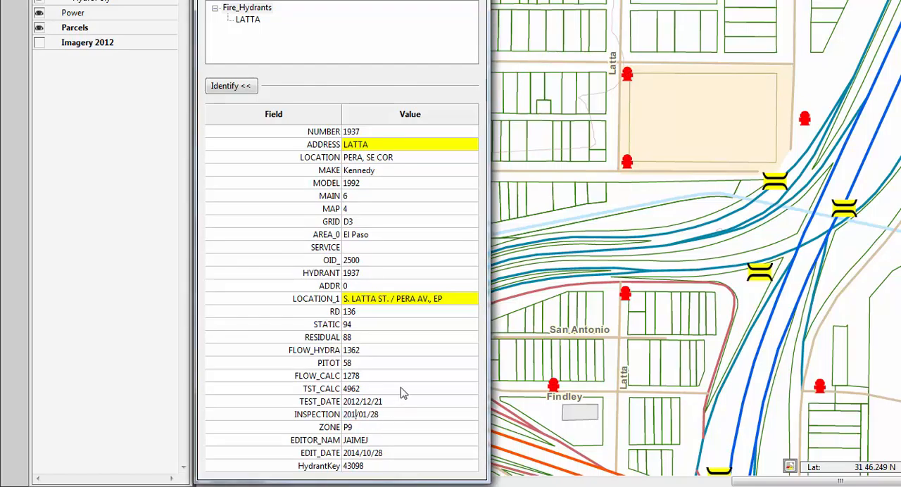
text(6)
click(368, 414)
text(2)
key(Delete)
double_click(379, 416)
click(377, 414)
text(1)
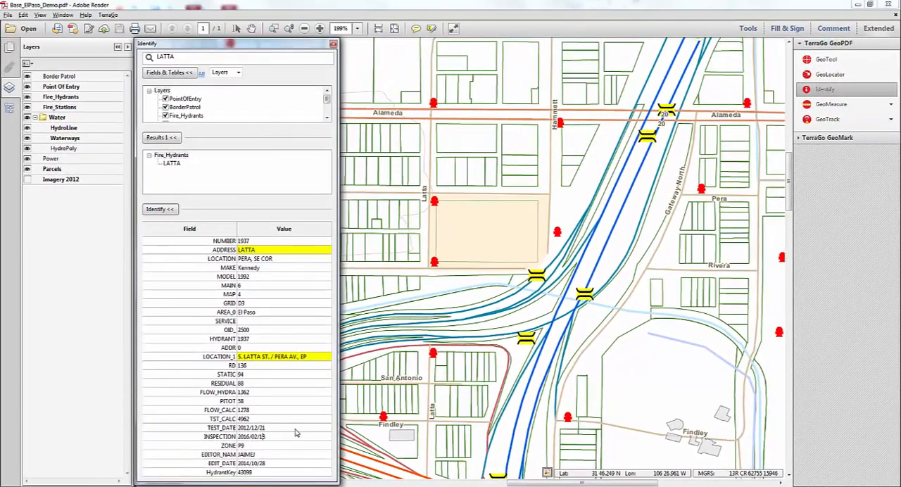
- Apply the hydrant's attribute changes and close the Identify window
key(Return)
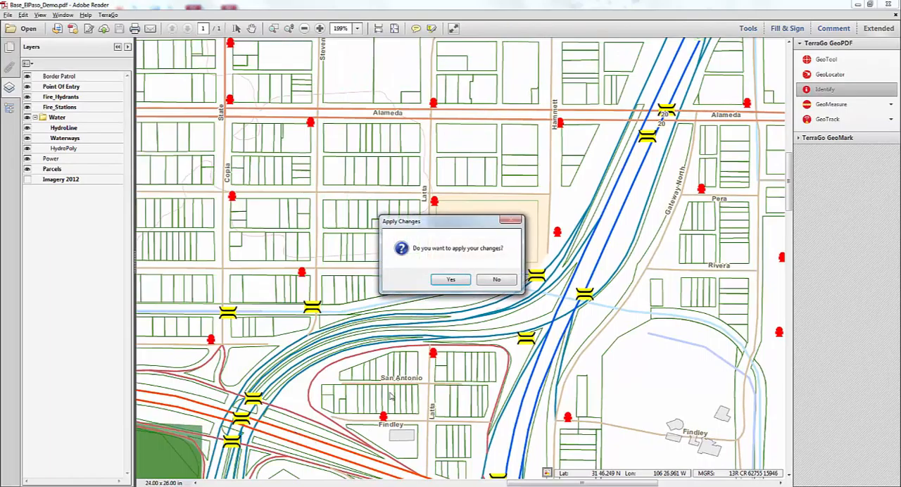
click(453, 281)
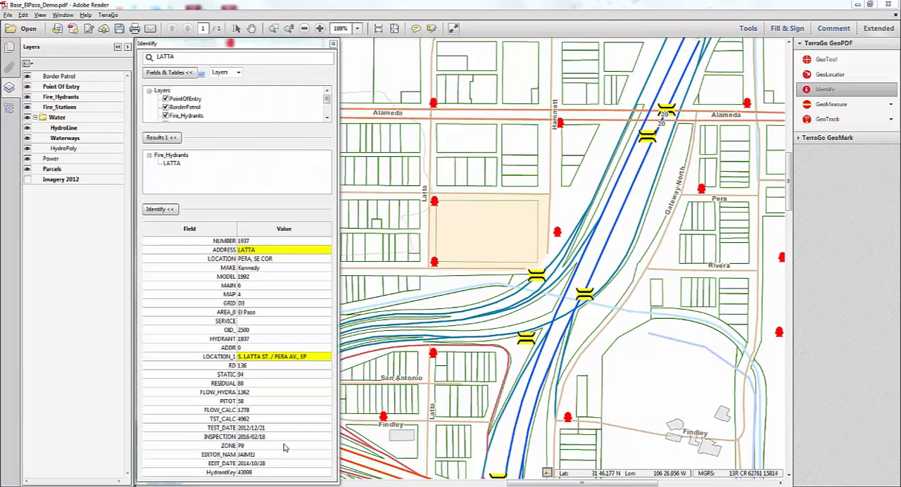
click(334, 44)
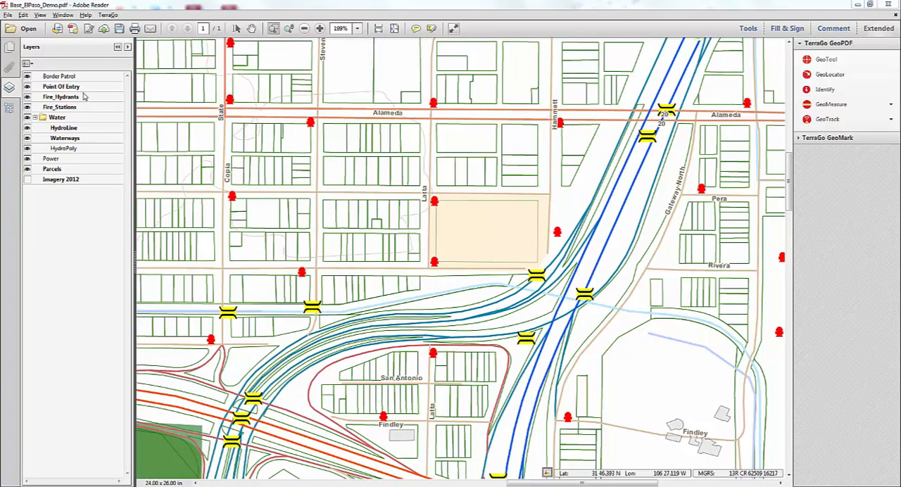
- Display the files attached to the map document
click(10, 68)
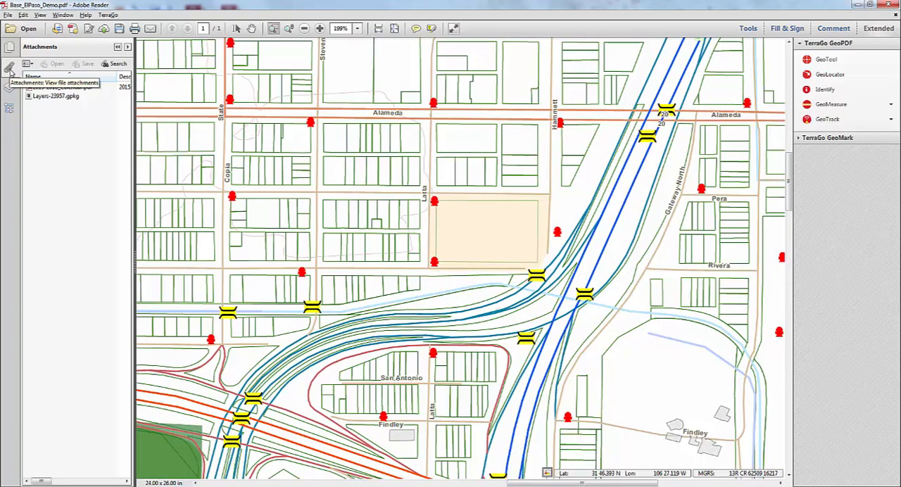
mouse_move(80, 102)
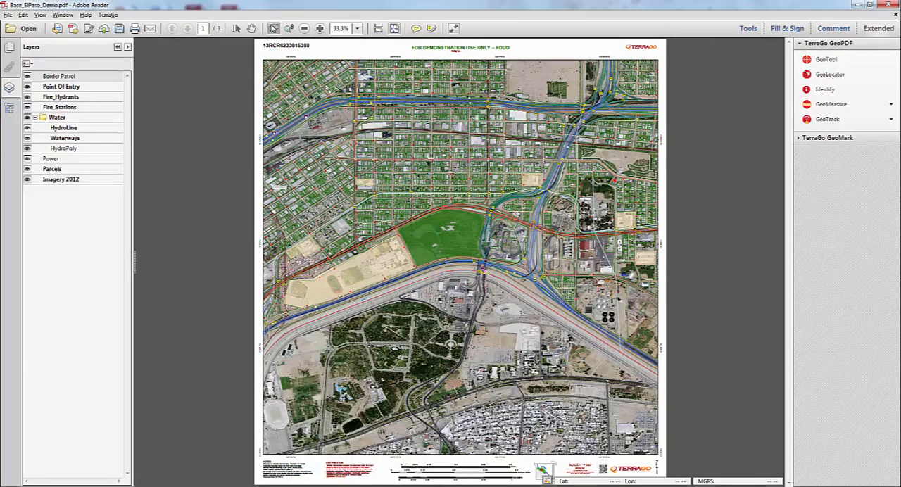
- Measure the length of the south wing of the L-shaped building west of Customs from its west end to its east end
click(274, 29)
drag(483, 211, 544, 277)
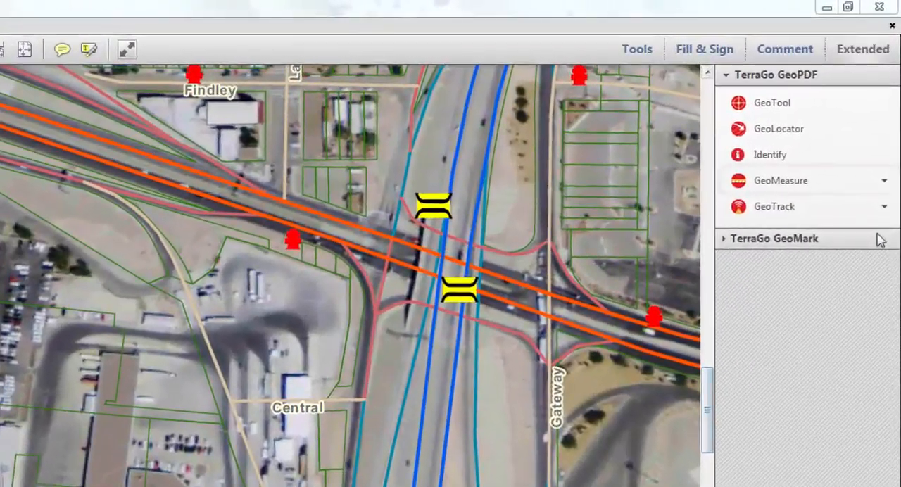
click(883, 182)
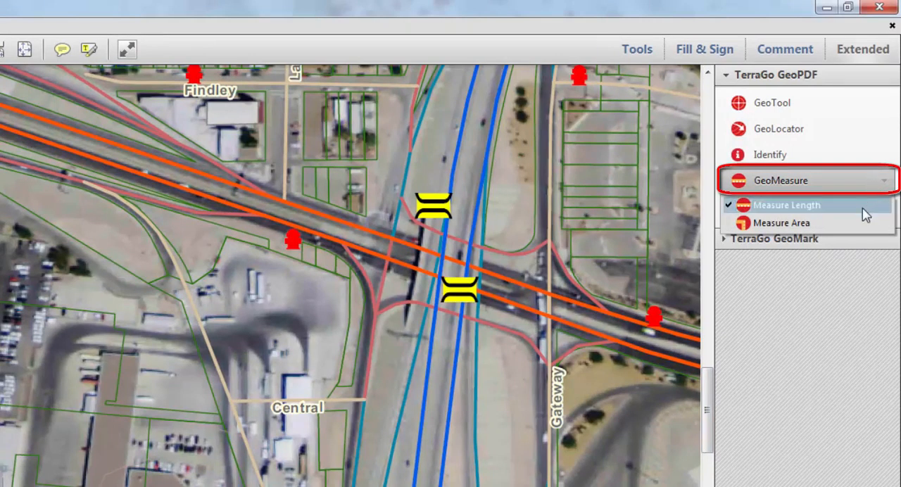
click(861, 208)
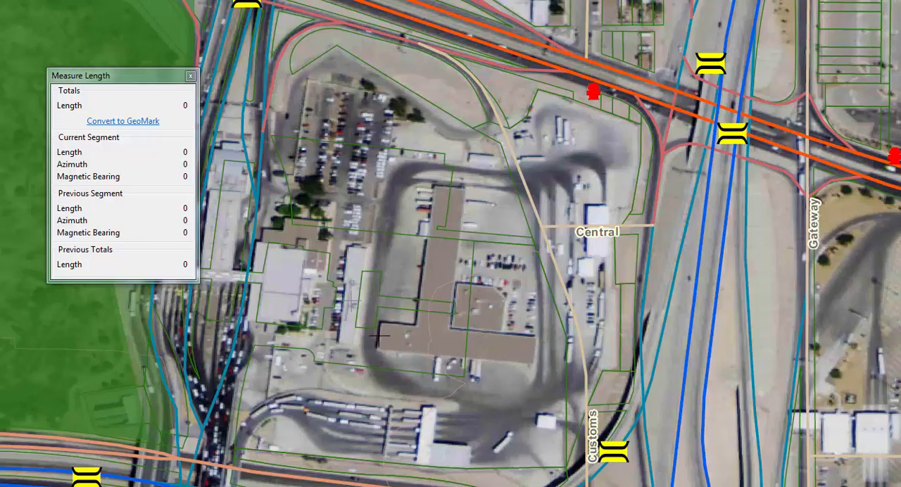
click(377, 336)
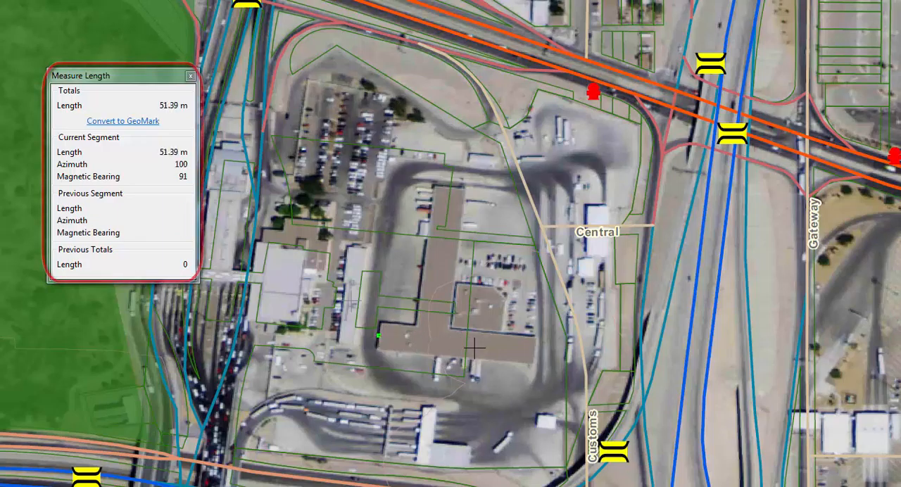
click(534, 350)
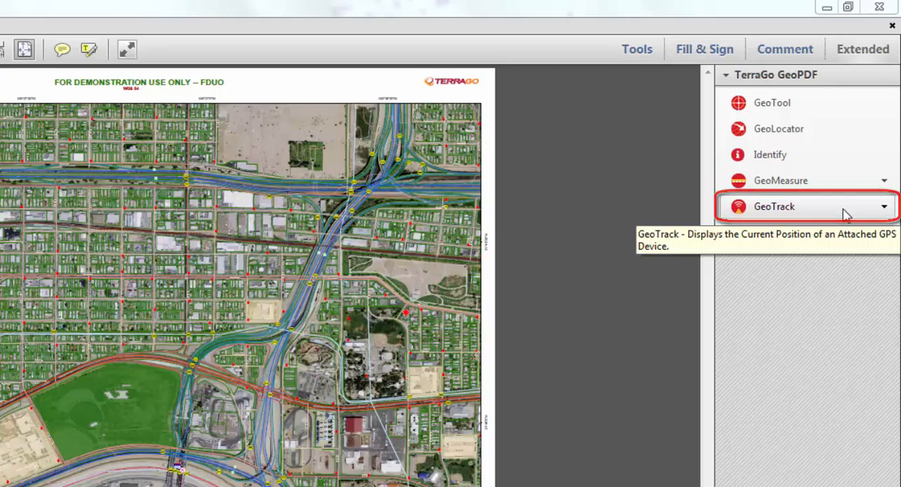
click(844, 214)
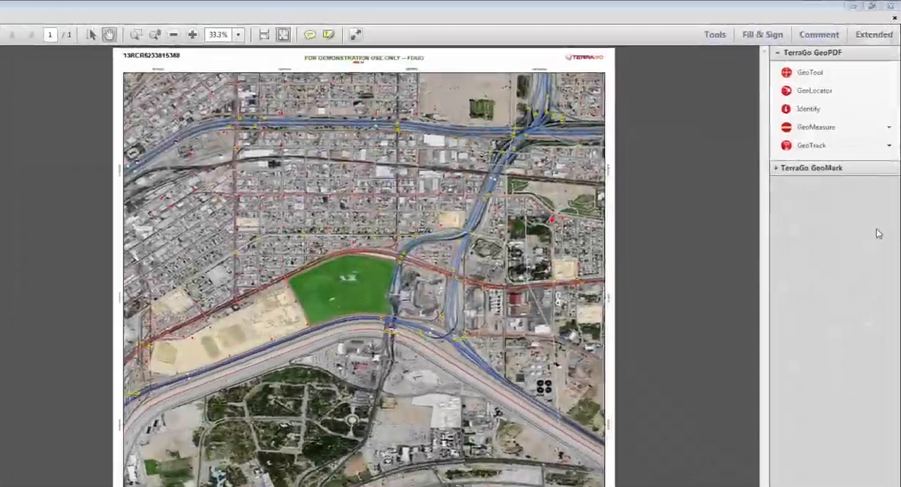
- Reveal the TerraGo GeoMark tools and place a Vehicle Incident stamp on the traffic lanes east of the green park, north of the I-110 shield
click(878, 167)
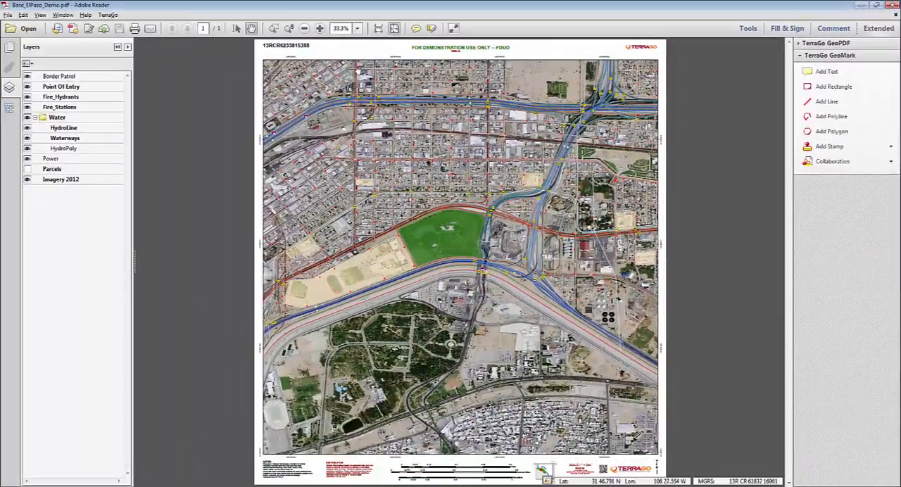
click(273, 29)
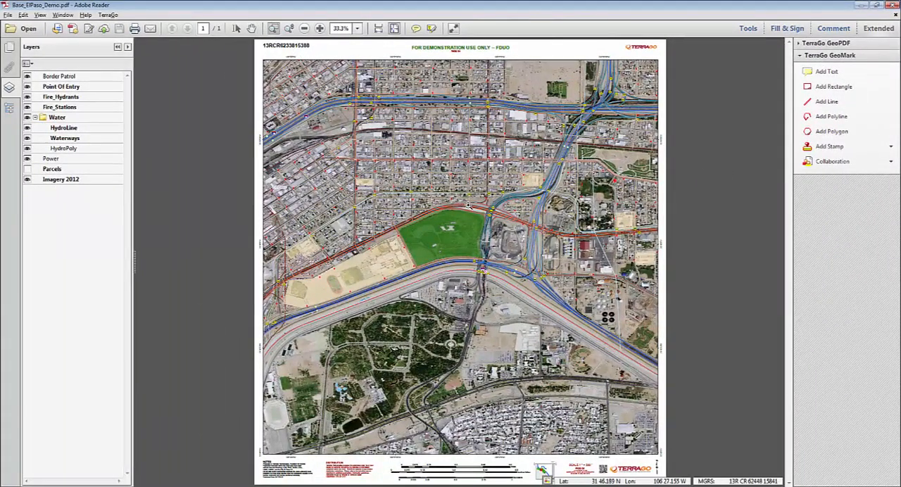
drag(467, 204, 553, 284)
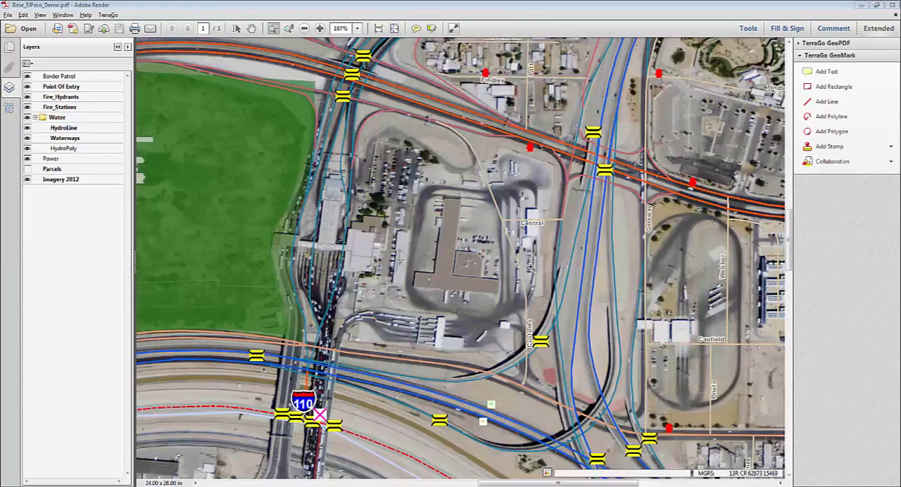
click(251, 28)
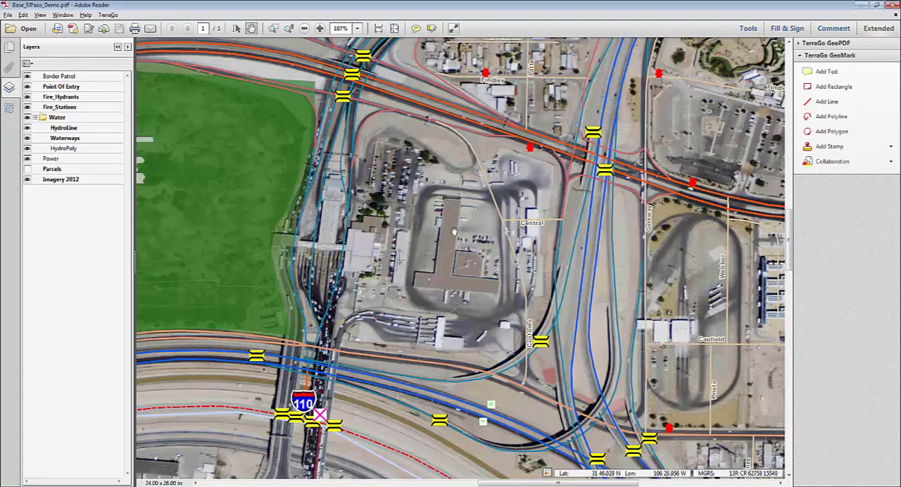
drag(454, 231, 584, 238)
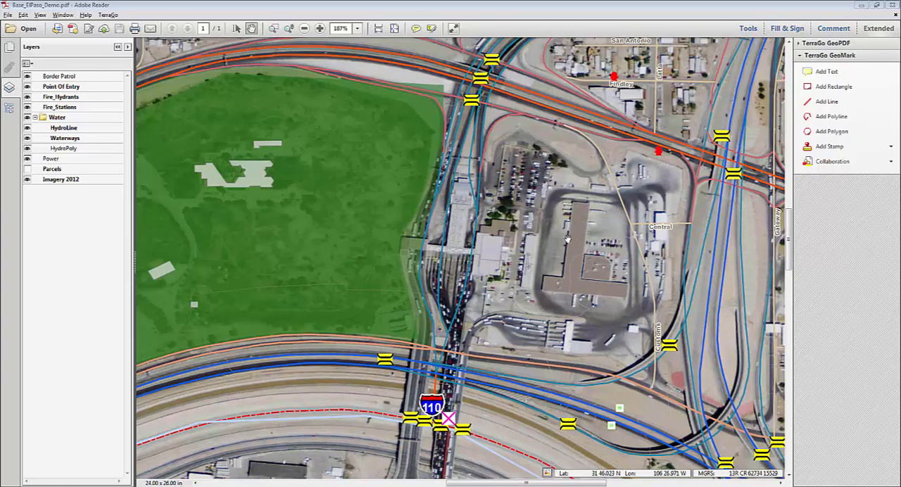
click(890, 150)
mouse_move(883, 188)
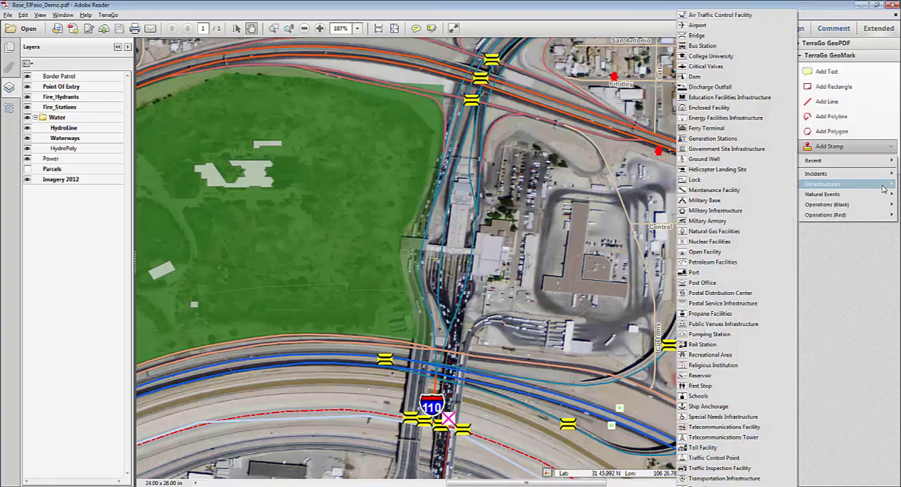
mouse_move(884, 174)
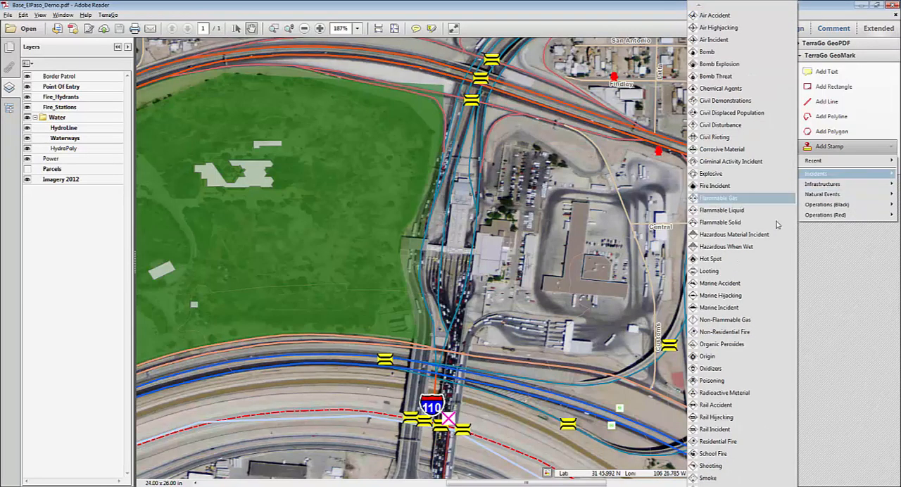
scroll(729, 247, down, 3)
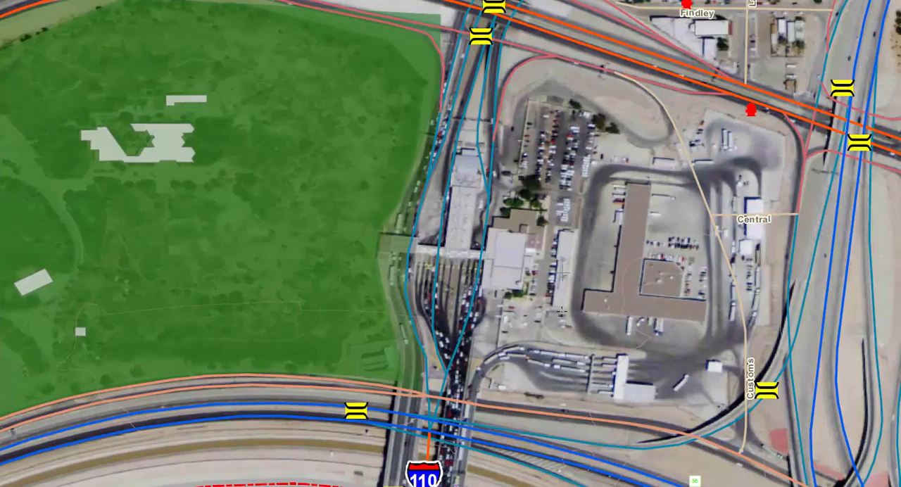
click(457, 254)
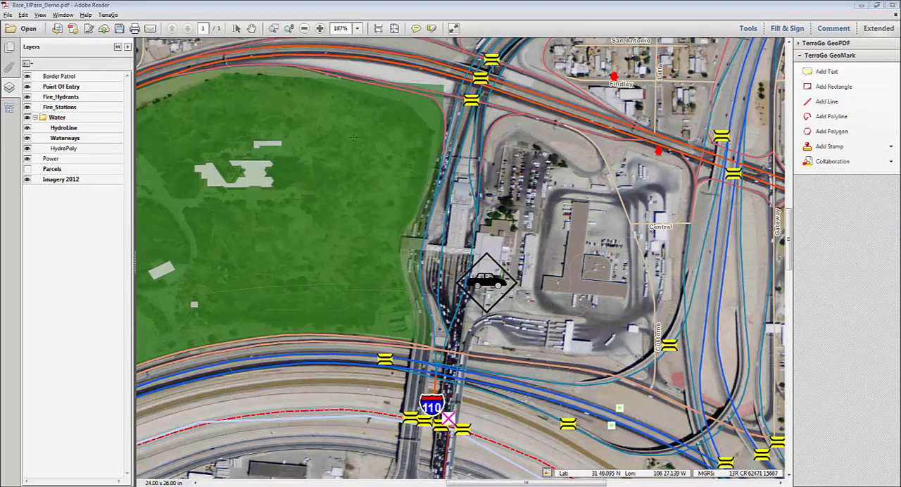
- Open the Vehicle Incident stamp in the GeoMark Editor, and shrink and move the stamp onto the traffic lanes
click(252, 29)
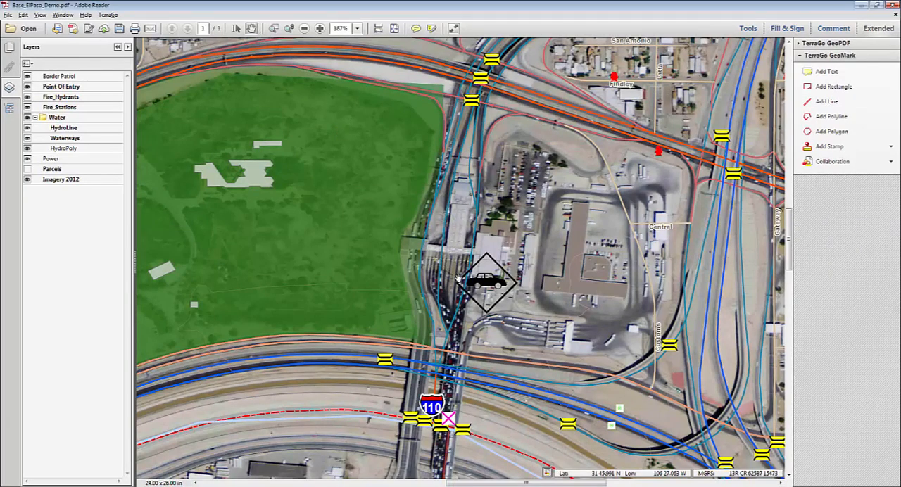
double_click(490, 285)
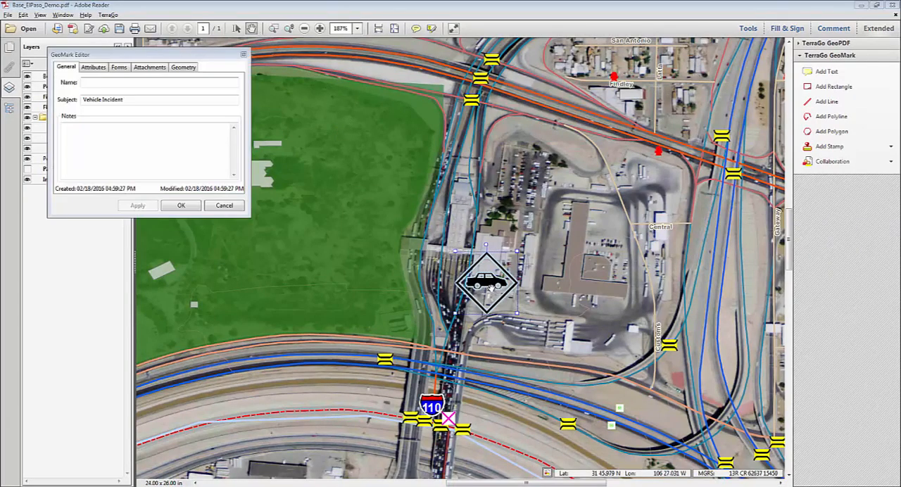
mouse_move(491, 285)
mouse_down()
mouse_move(447, 249)
mouse_move(477, 277)
mouse_up()
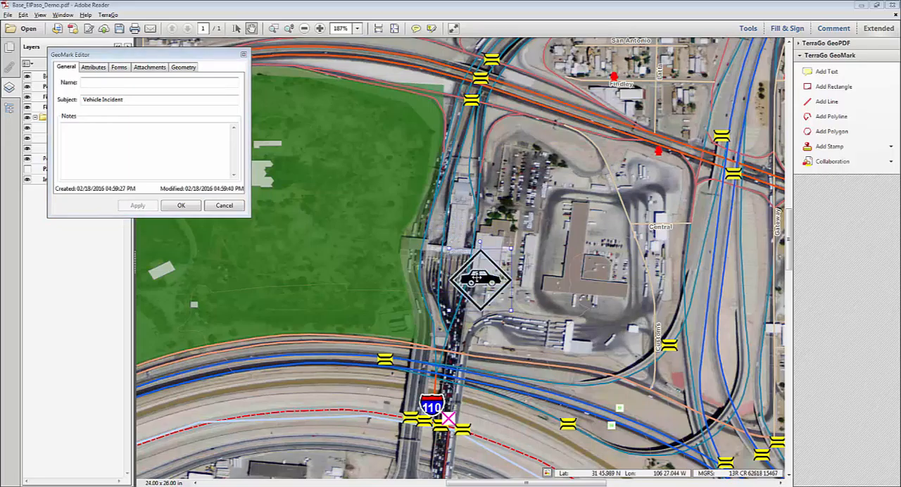
click(514, 315)
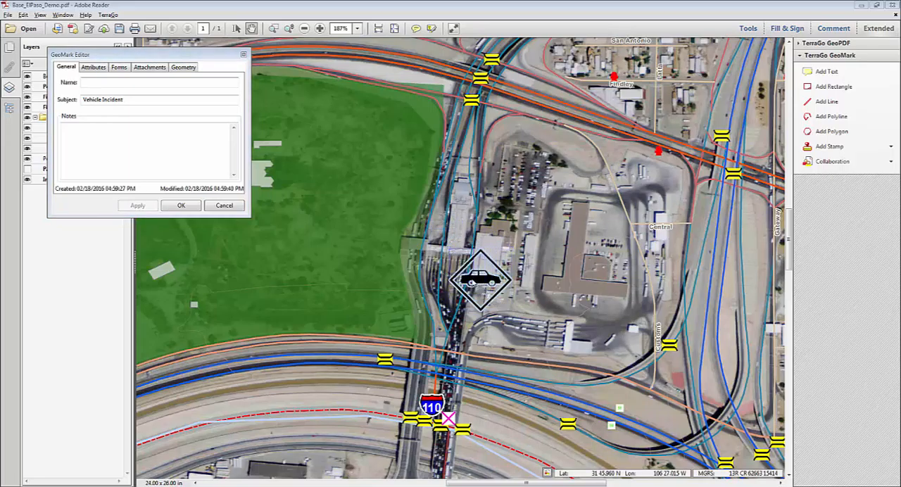
click(470, 281)
click(460, 261)
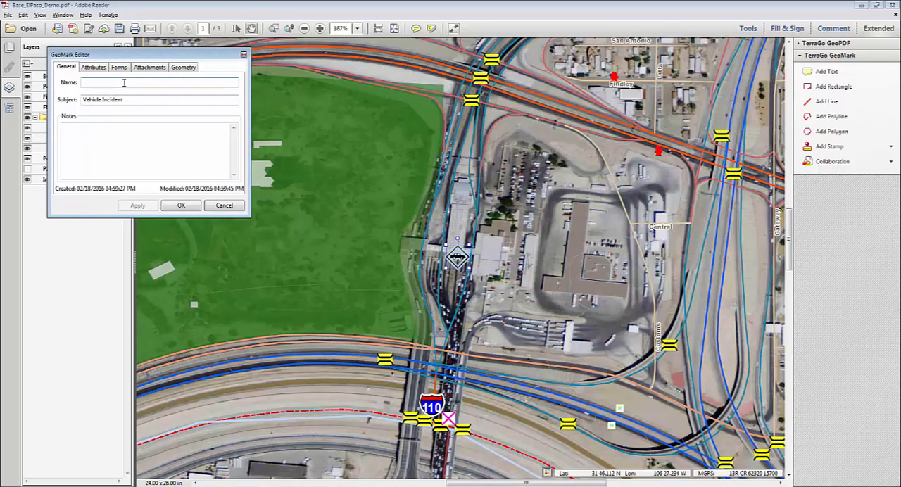
- Name the Vehicle Incident stamp "Illegal Trafficking" and add the note "Suspected illegal trafficking"
text(Illegal Trafficking)
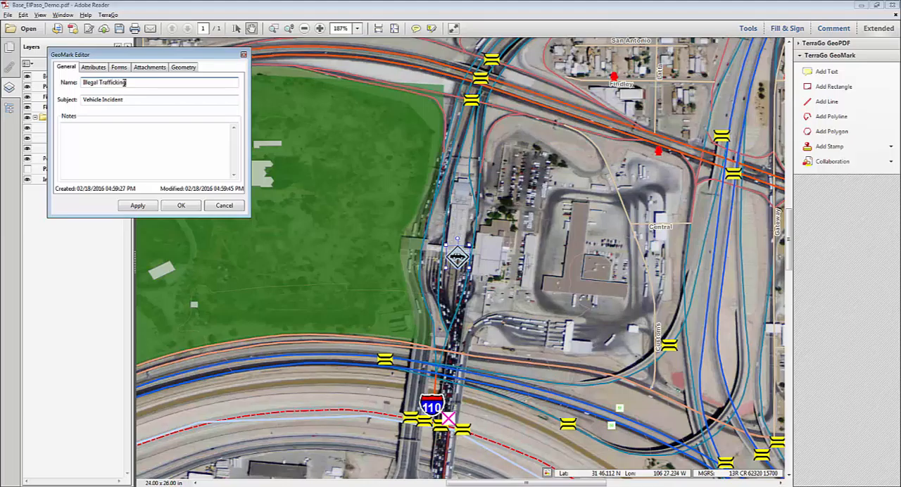
click(112, 129)
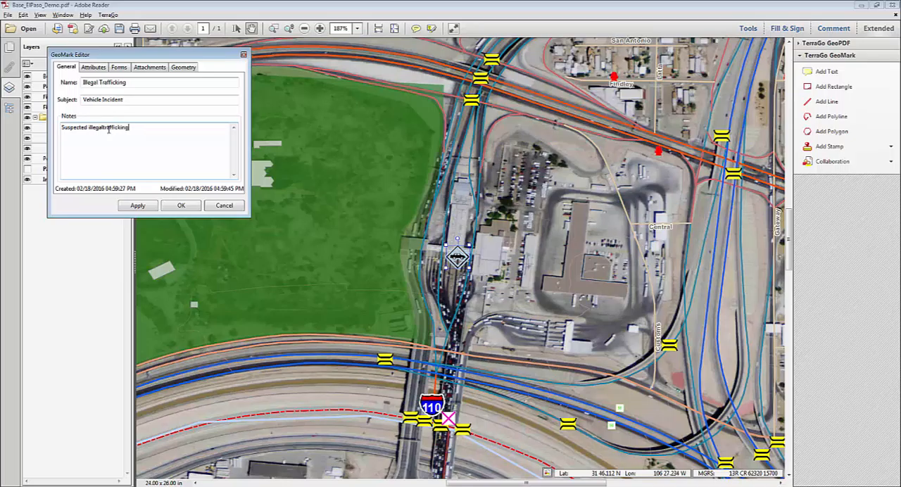
click(104, 126)
- View the stamp's attributes in an enlarged GeoMark Editor, and attach the Border Incident form to the stamp
click(93, 67)
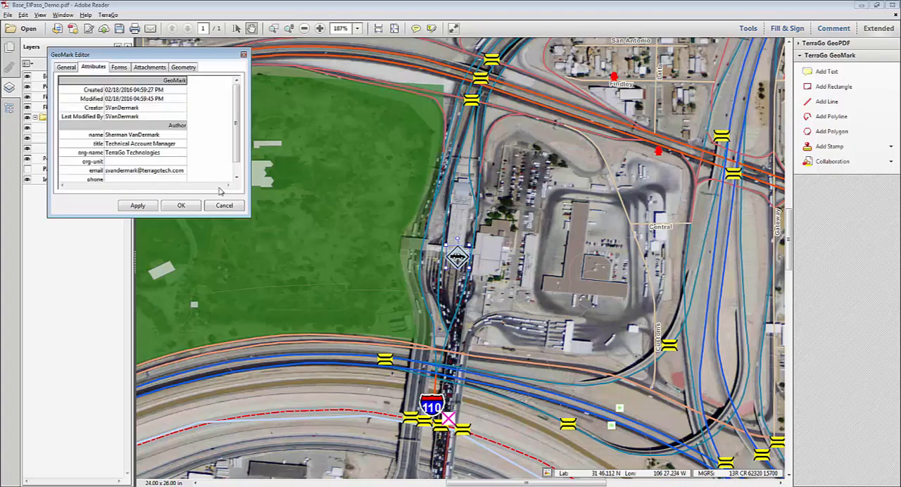
drag(250, 216, 435, 333)
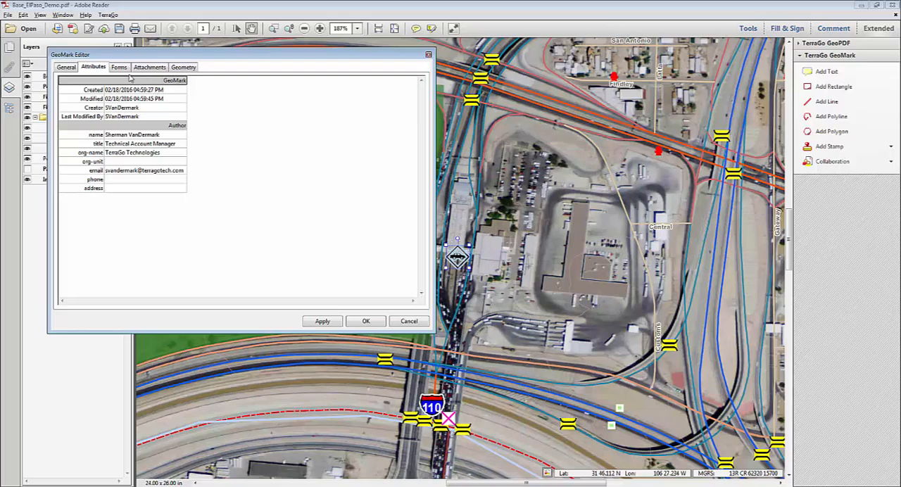
click(122, 68)
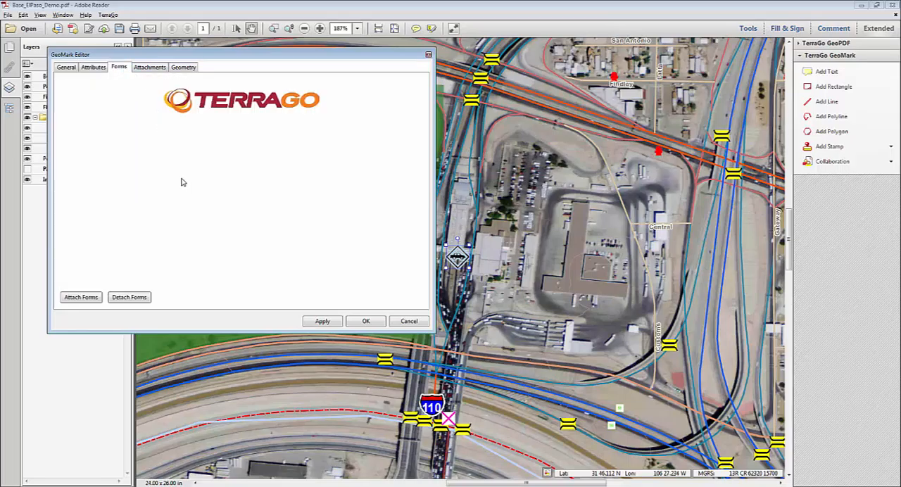
click(80, 297)
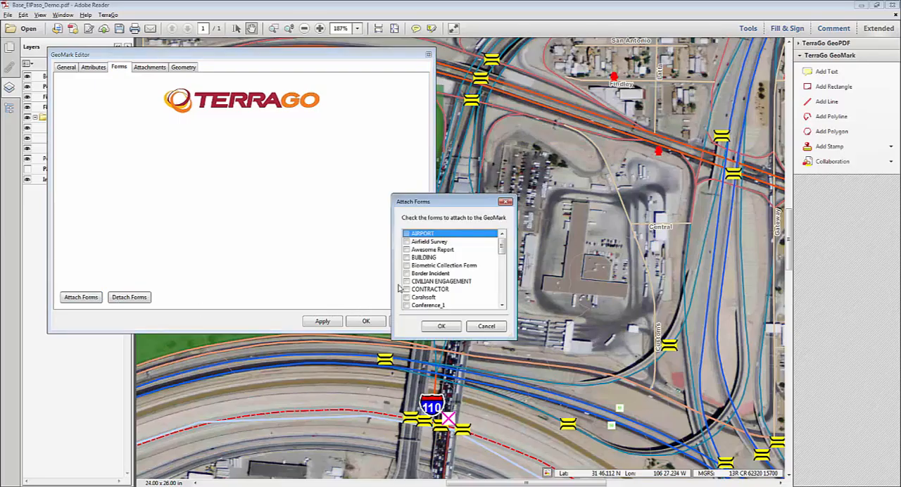
click(448, 327)
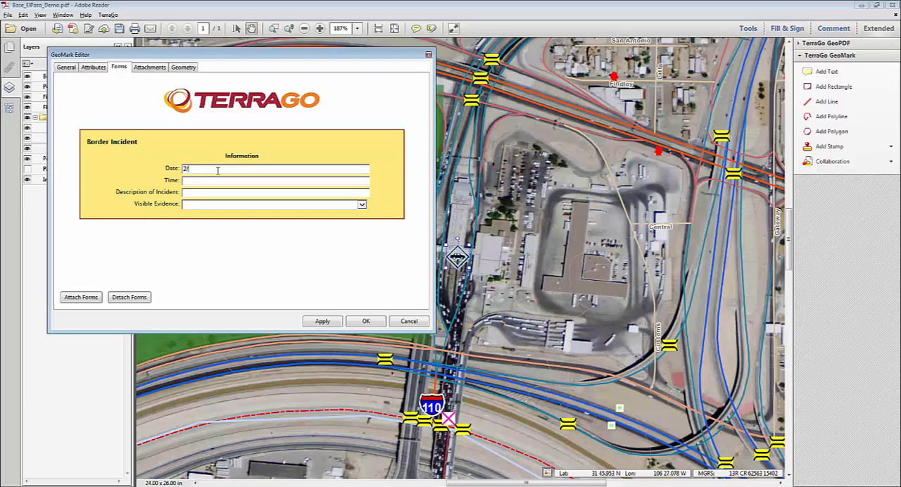
- Fill in and apply the Border Incident form with date 2/18/2016, time 1400, description Illegal Trafficking and visible evidence Yes, and review the stamp's attributes
text(18/2016)
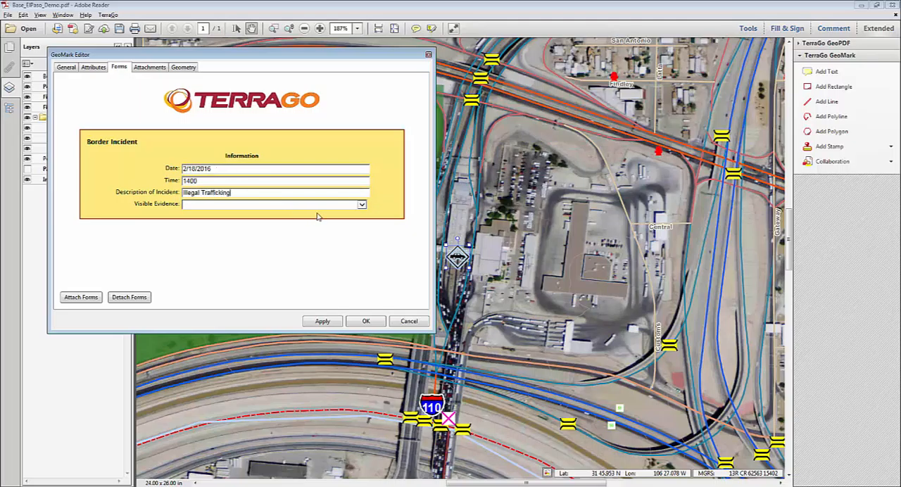
click(361, 205)
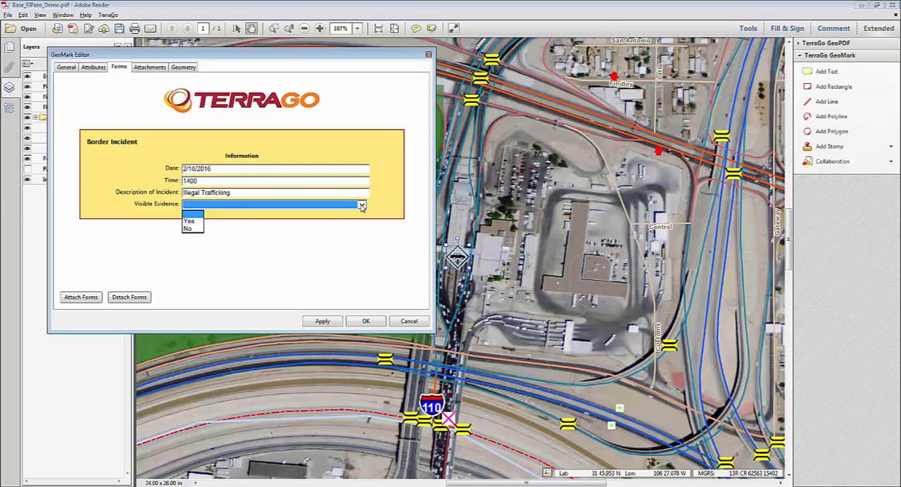
click(193, 221)
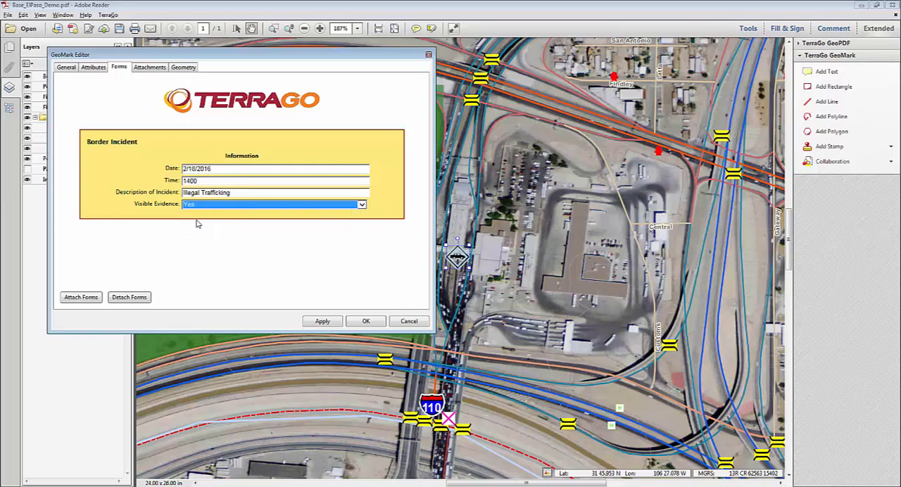
click(328, 321)
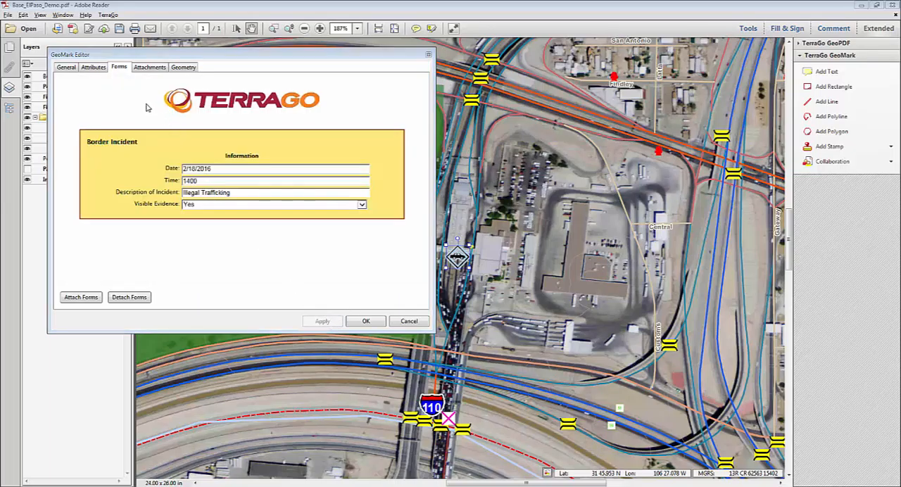
click(99, 69)
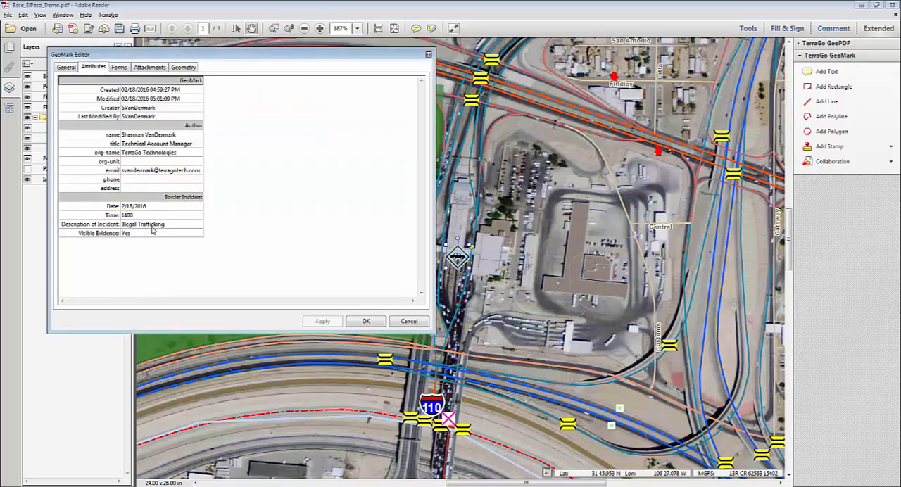
- Attach the image border-security-300x180.jpg from the USBorderPatrol folder to the Vehicle Incident stamp
click(158, 68)
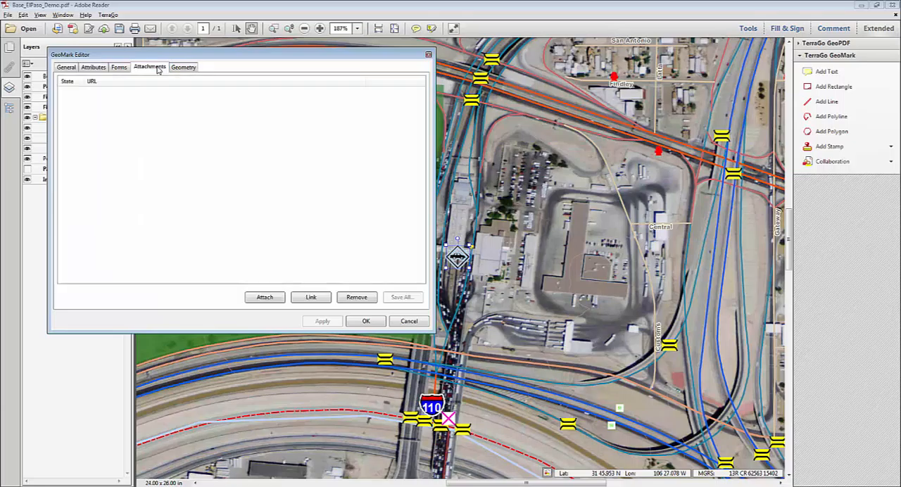
click(265, 297)
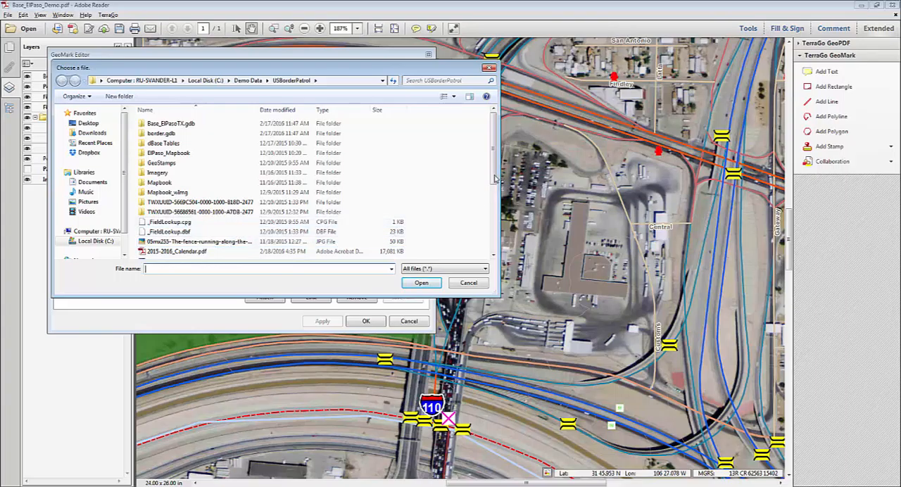
drag(494, 180, 497, 249)
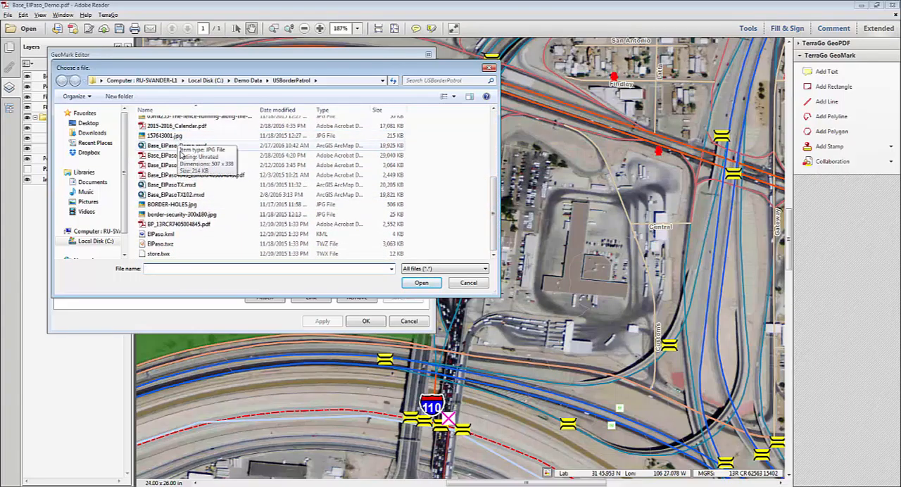
click(193, 216)
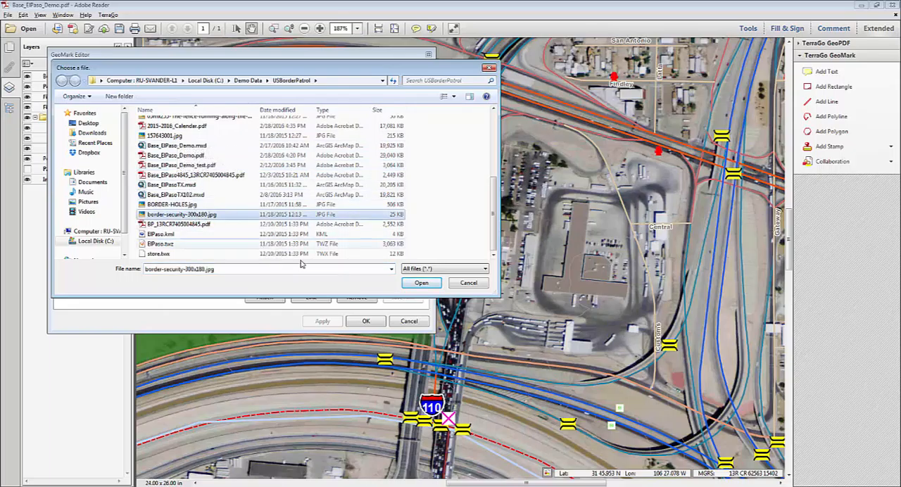
click(415, 284)
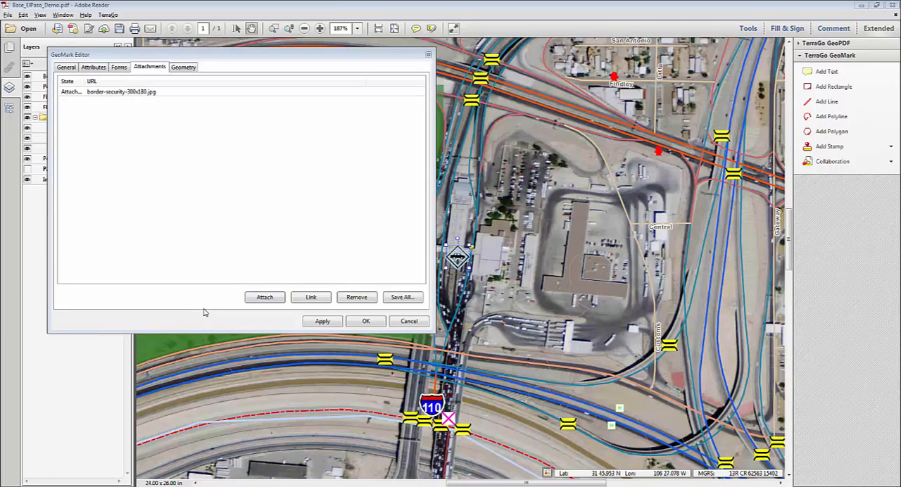
- View the stamp's vertex coordinates, and apply the changes and close the GeoMark Editor
click(184, 67)
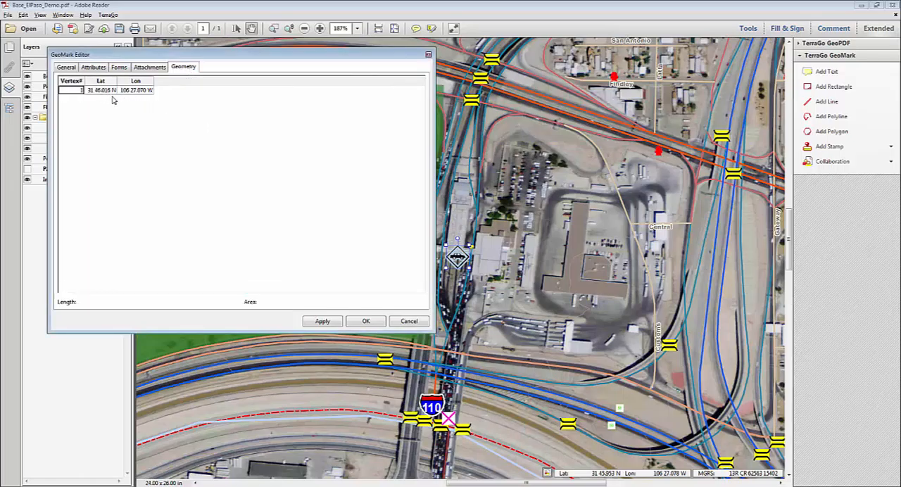
click(325, 323)
click(365, 321)
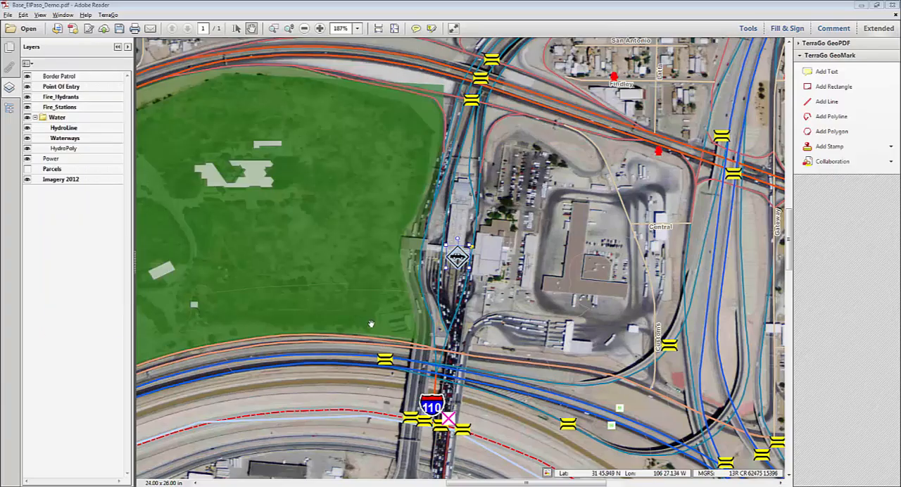
- Outline the L-shaped building west of Customs with a GeoMark polygon, including its inner annex, and look at the polygon in the GeoMark Editor
click(853, 133)
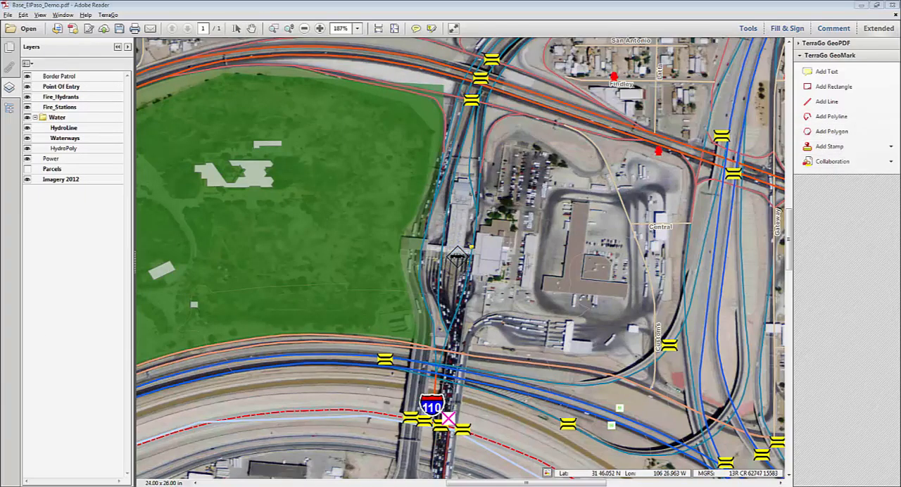
click(572, 202)
click(588, 201)
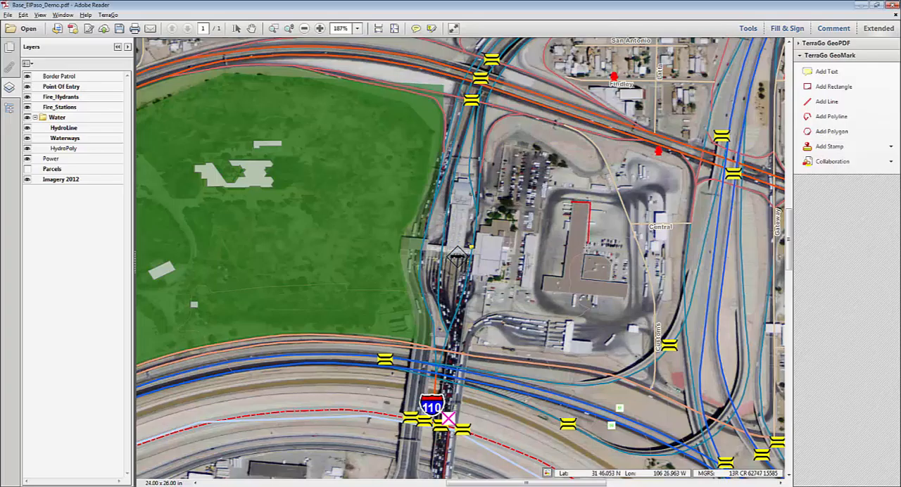
click(588, 255)
click(608, 256)
click(614, 265)
click(629, 299)
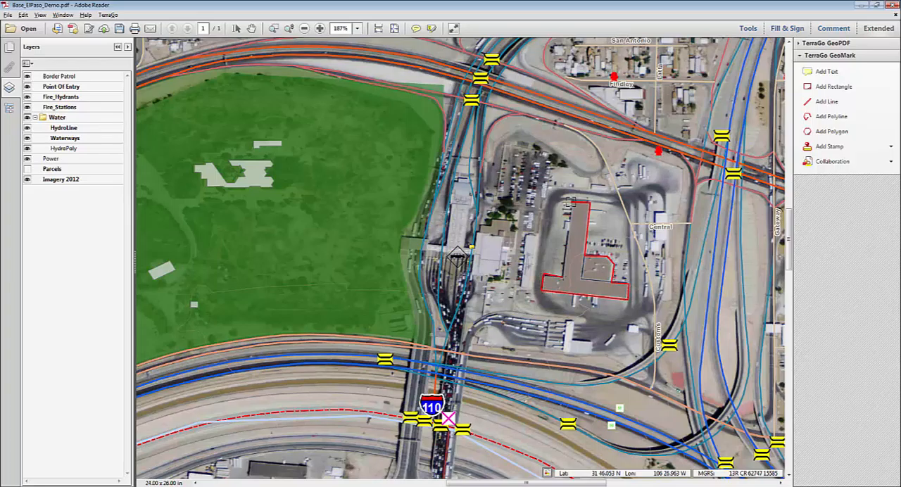
click(571, 203)
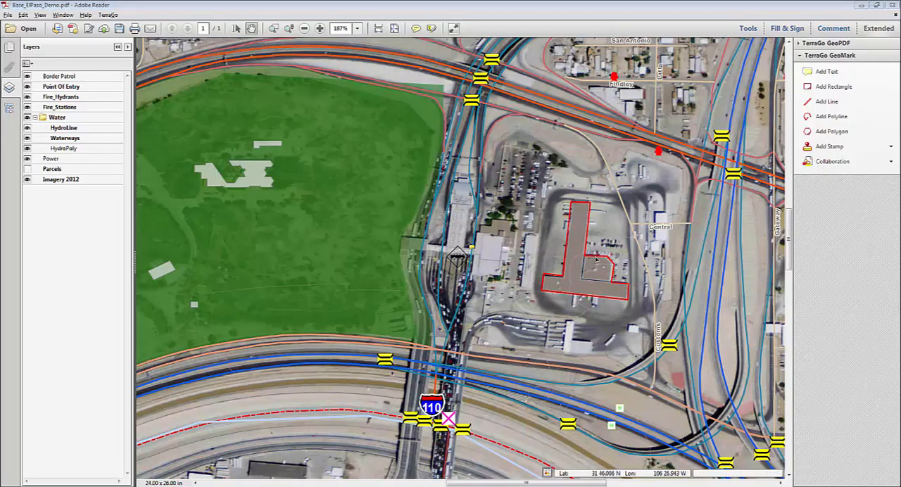
double_click(596, 261)
click(67, 67)
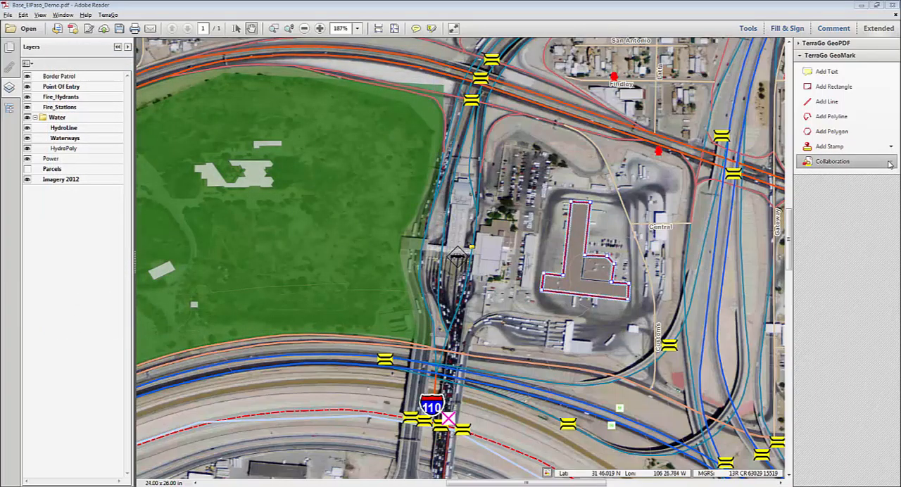
- Open the GeoMarks export, view the available file formats, and leave without exporting
click(888, 164)
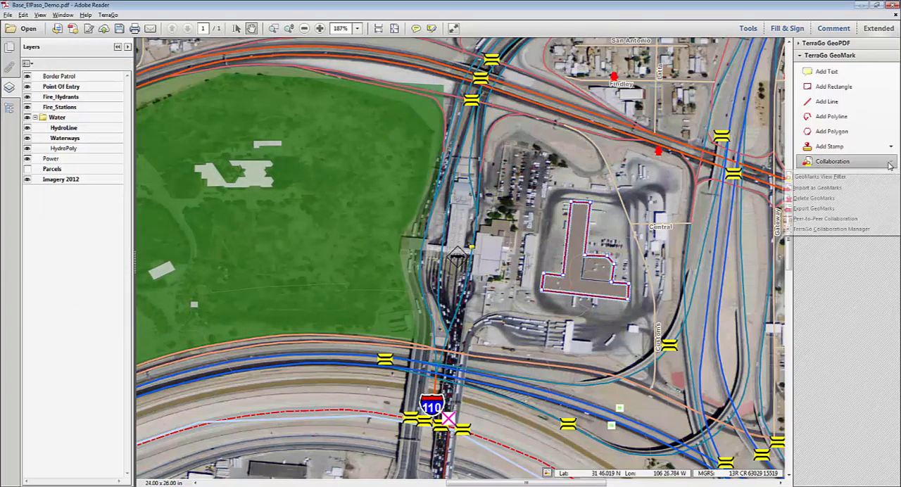
click(871, 209)
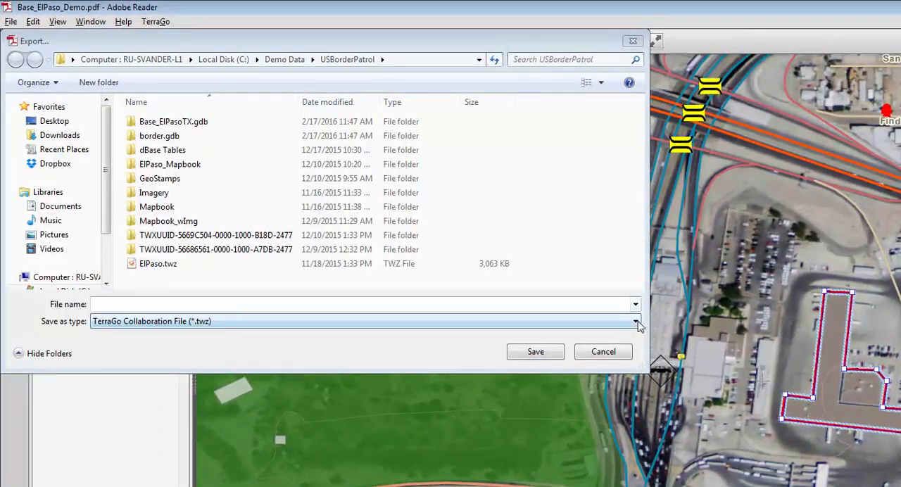
click(635, 321)
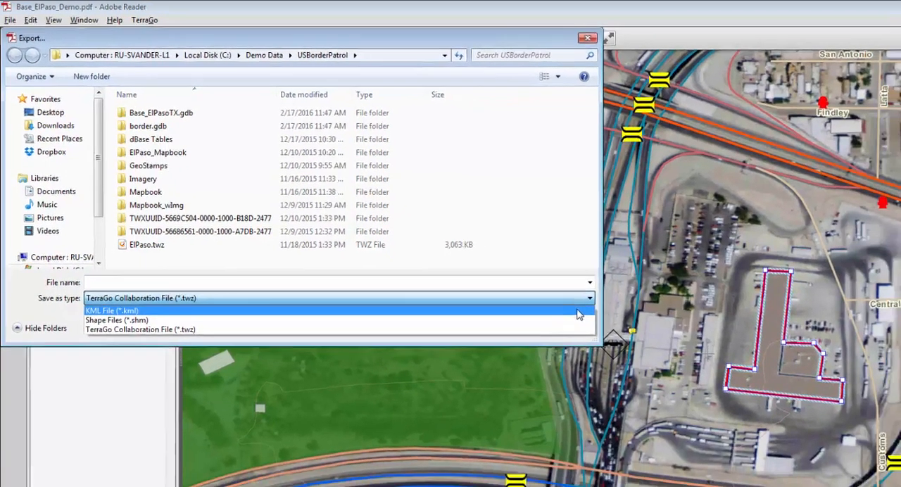
click(619, 335)
click(612, 356)
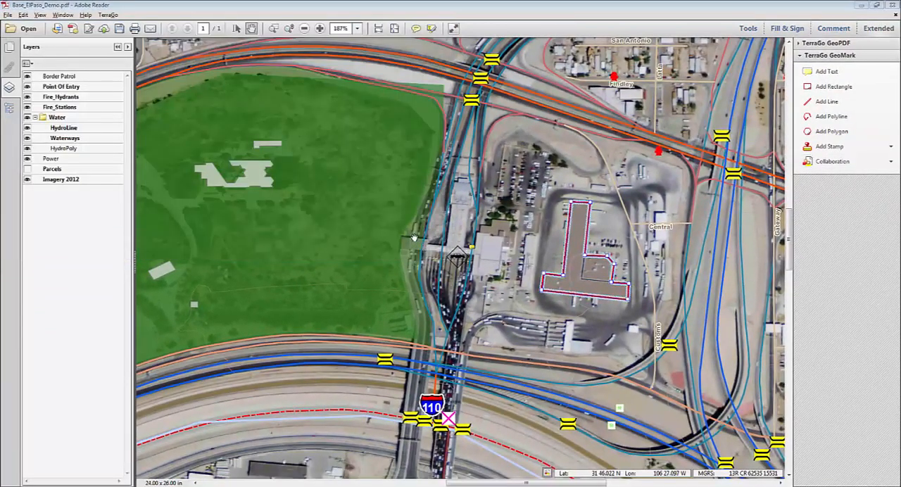
- Save and close the map document, and reopen Base_ElPaso_Demo.pdf zoomed in on the incident stamp and the building polygon
click(121, 30)
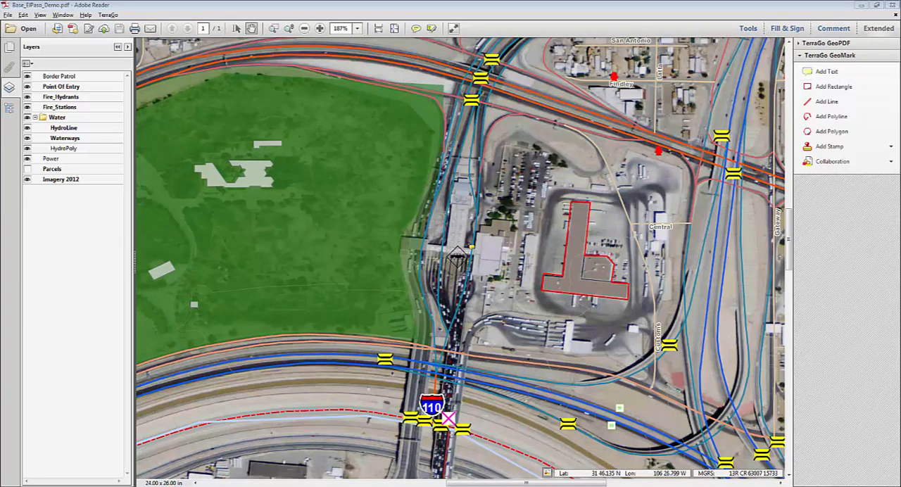
click(895, 16)
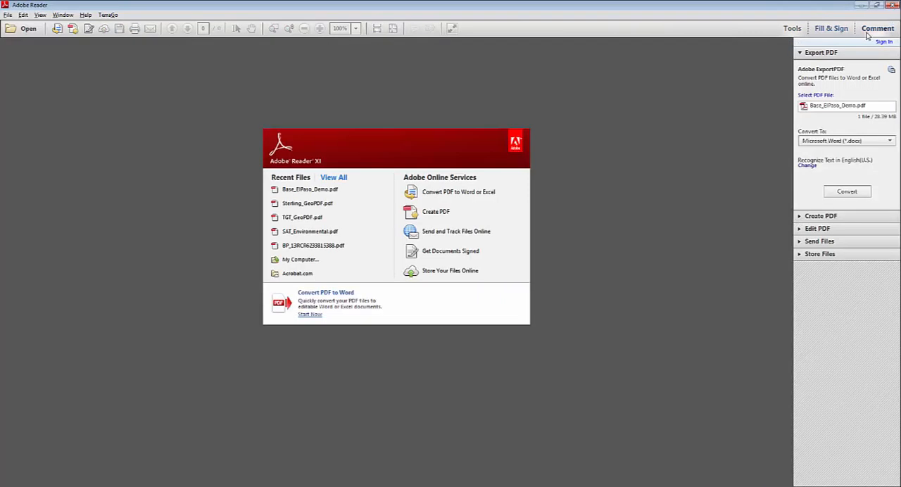
click(320, 190)
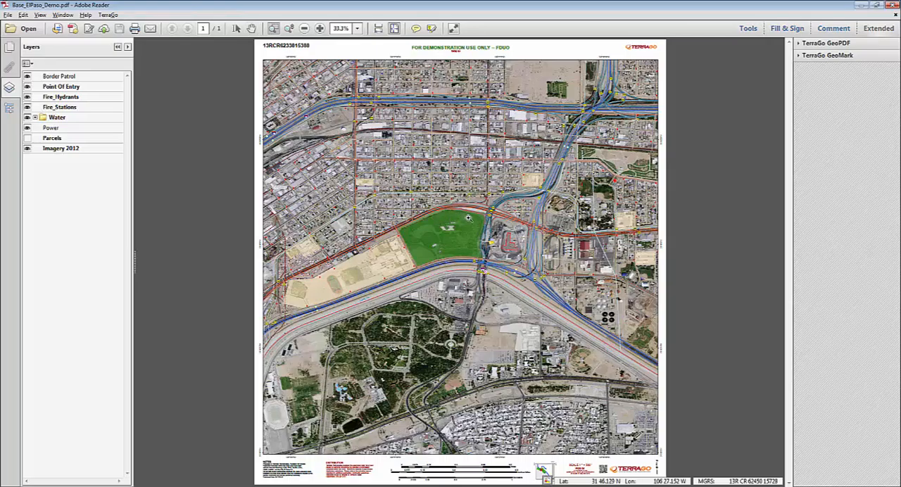
drag(467, 217, 548, 274)
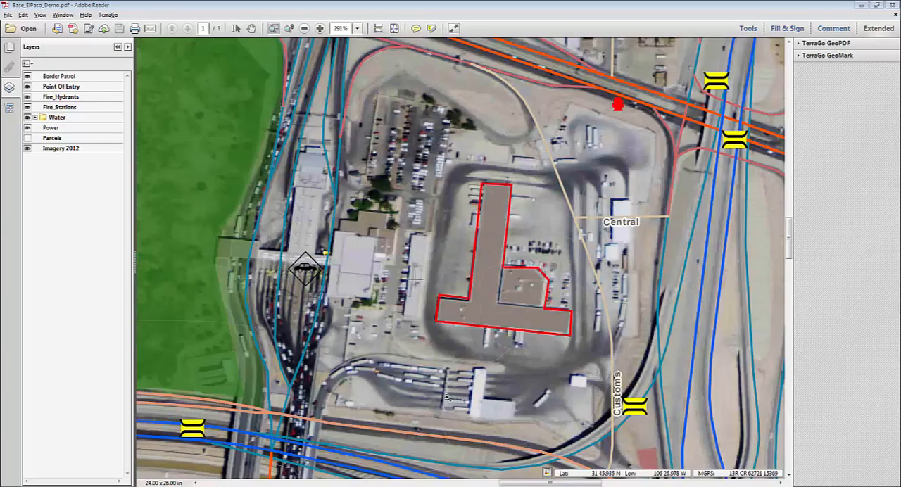